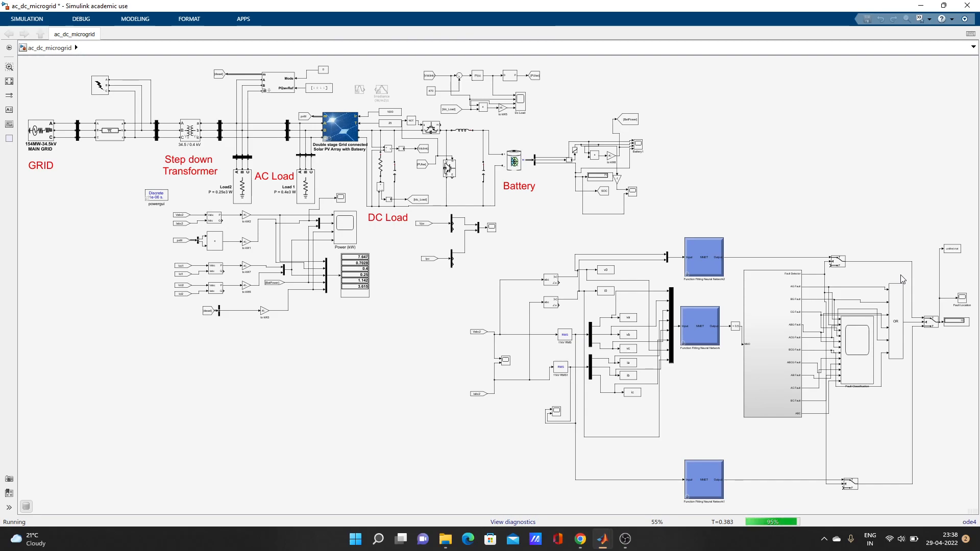
Step: Select the Fault Location scope block while the ac_dc_microgrid simulation runs to completion
click(963, 300)
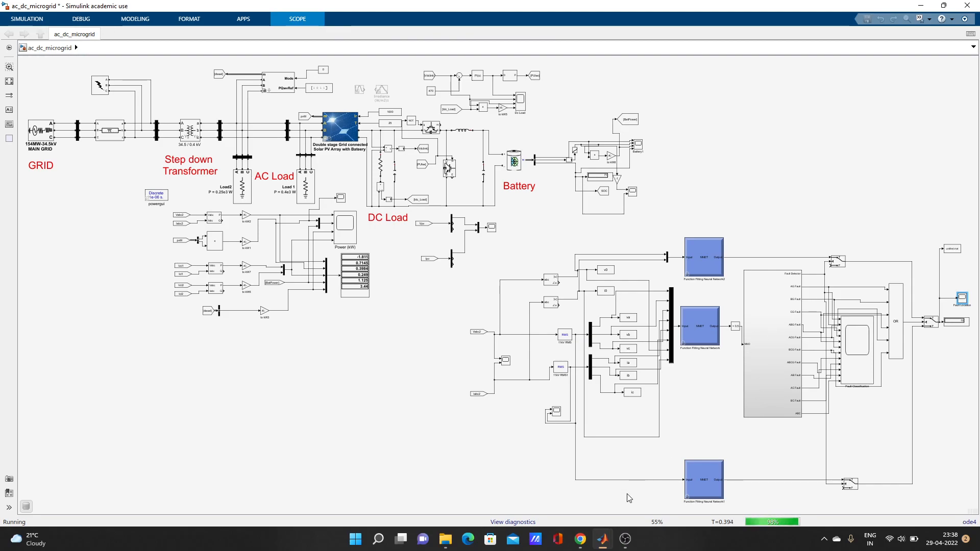
mouse_move(602, 543)
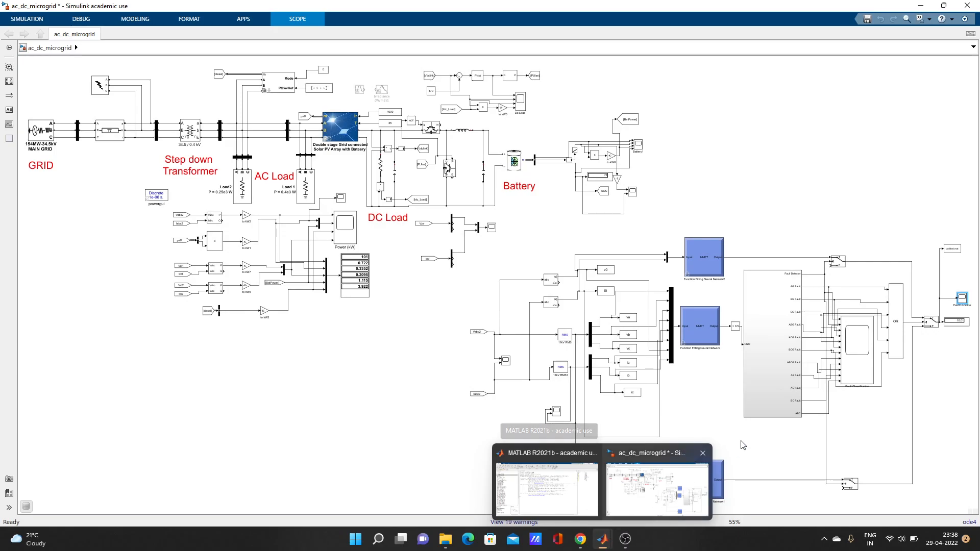
Step: Open the Fault Location scope display, minimize it, then reopen it to show the trace
double_click(963, 298)
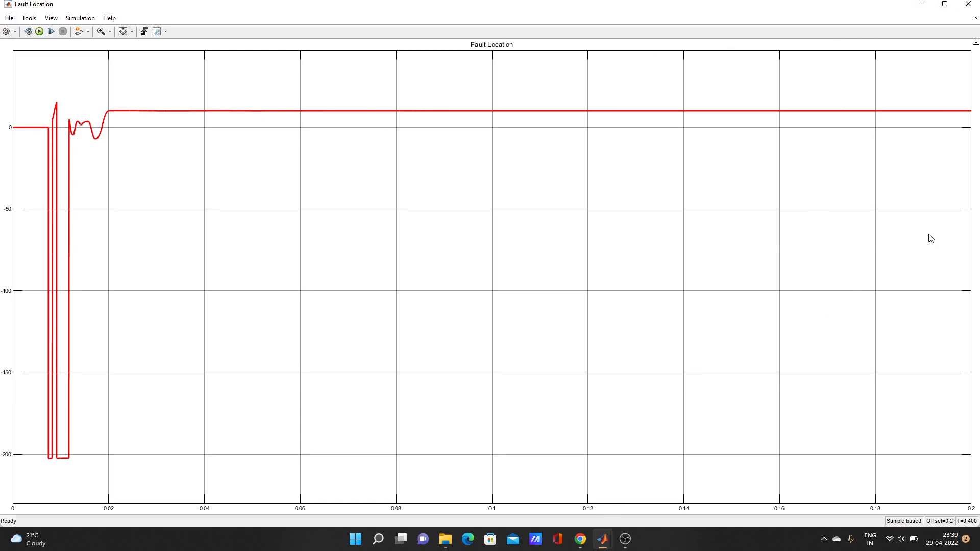
click(923, 6)
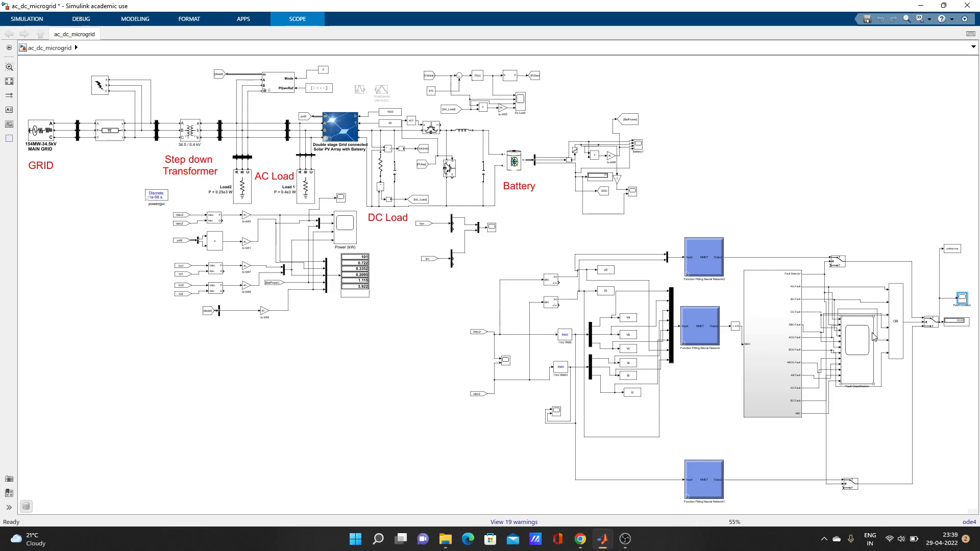
double_click(963, 300)
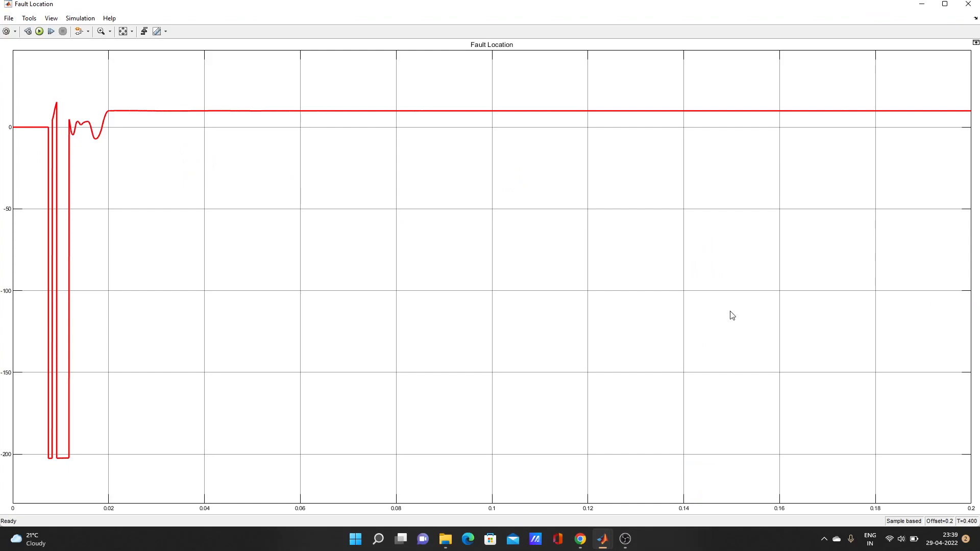
Step: Print the scope plot to a new MATLAB figure and maximize it
click(11, 19)
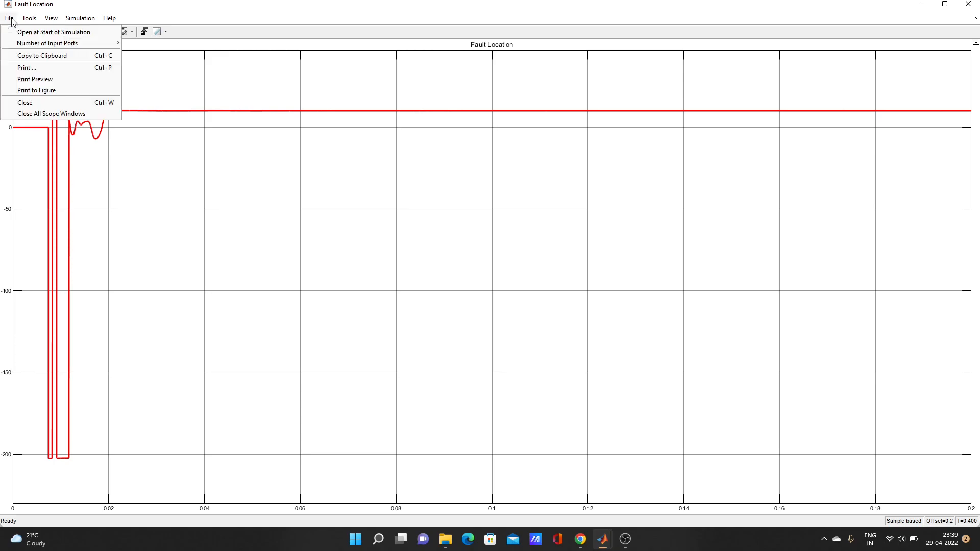
click(30, 92)
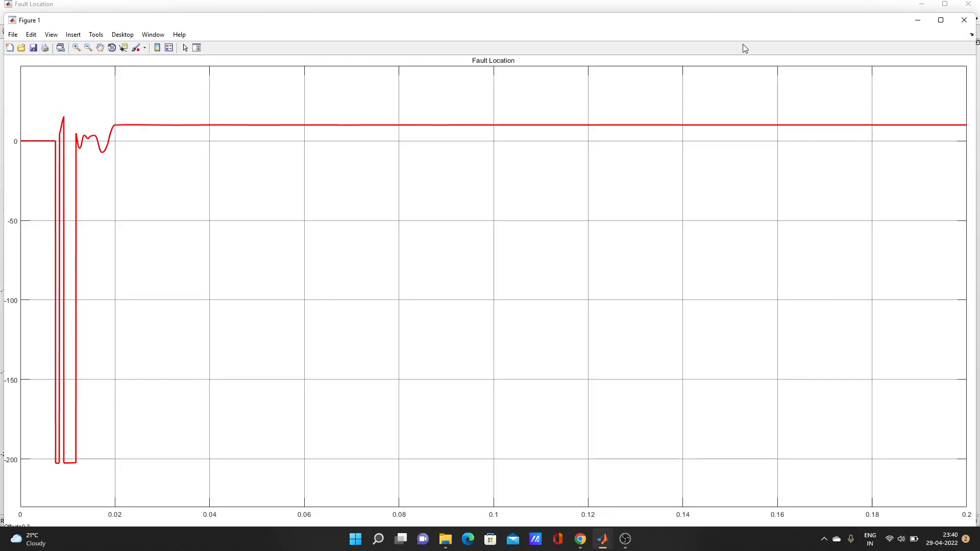
click(941, 20)
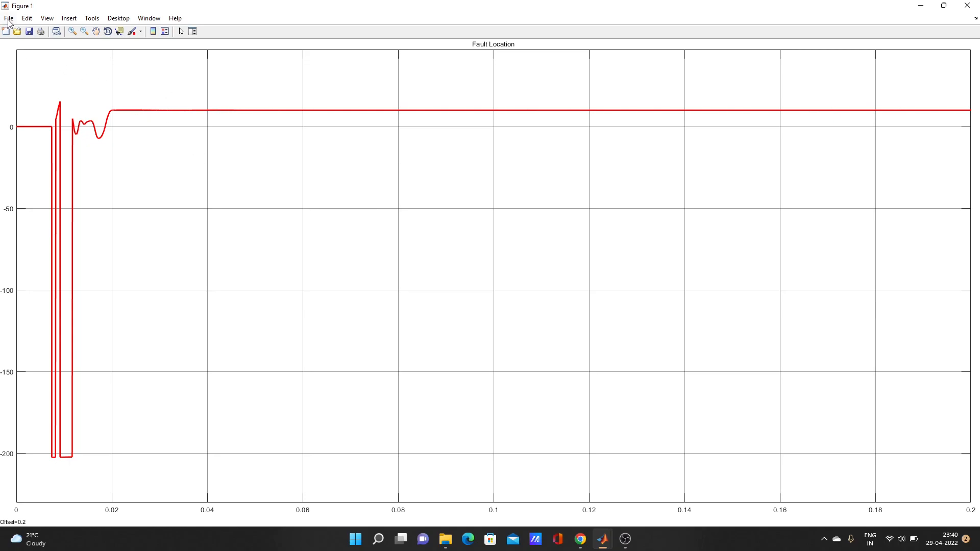
Step: Bring Figure 1 back to the front from the taskbar preview
click(931, 10)
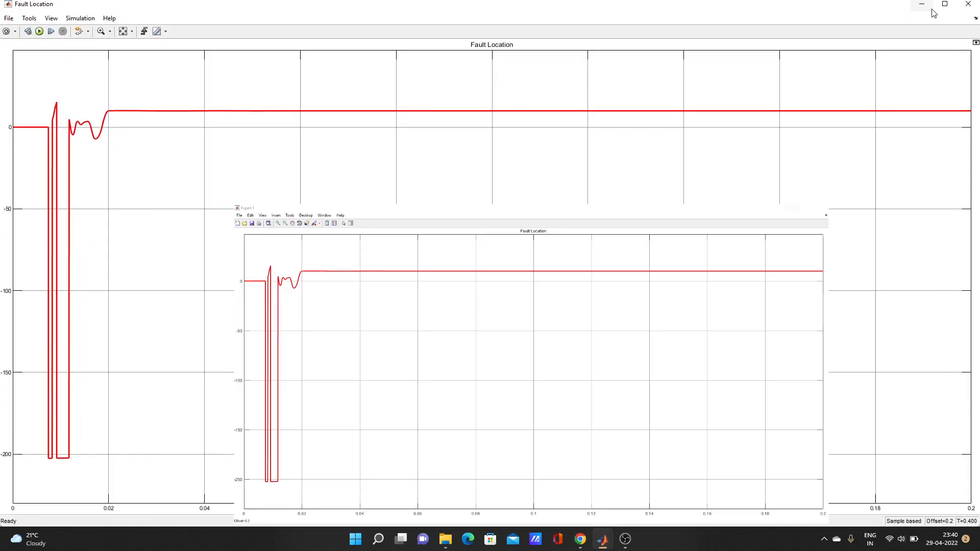
click(9, 19)
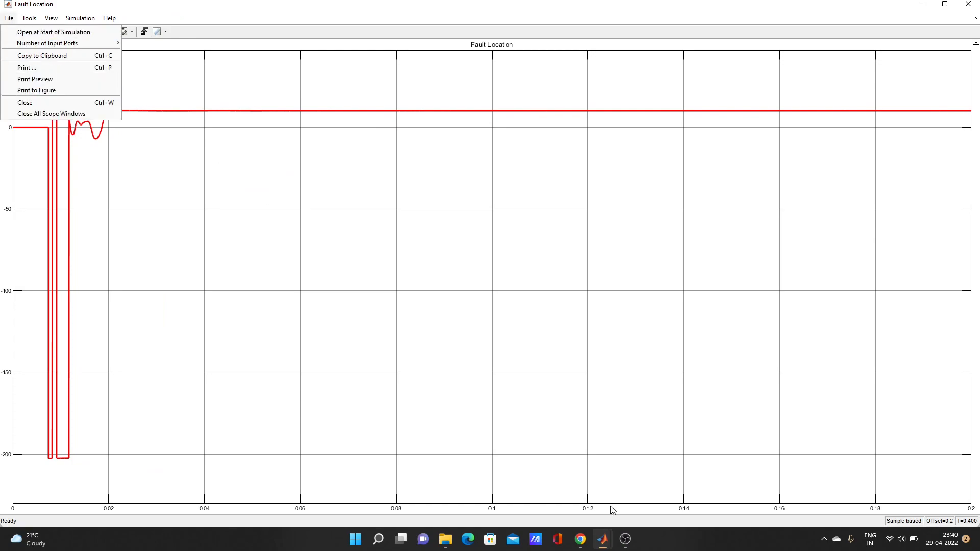
mouse_move(601, 546)
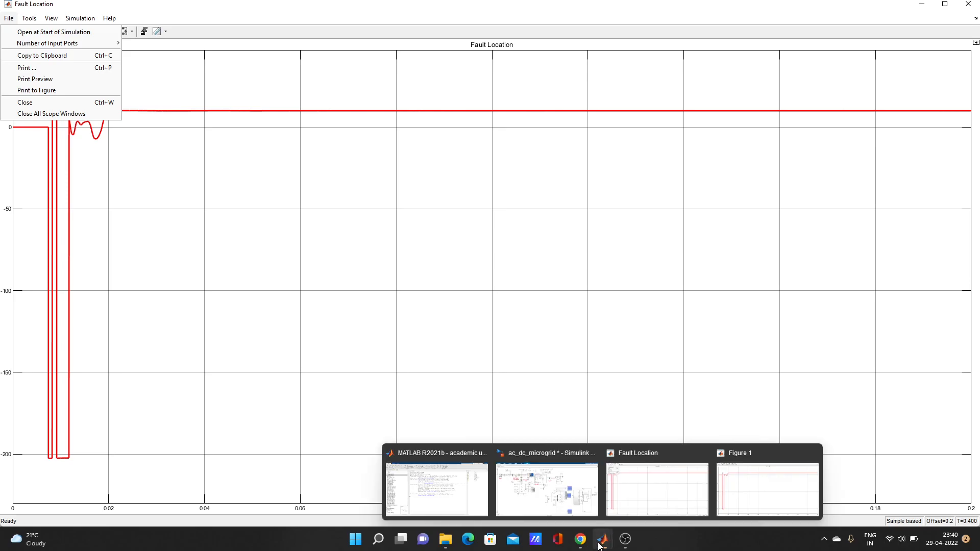
click(754, 490)
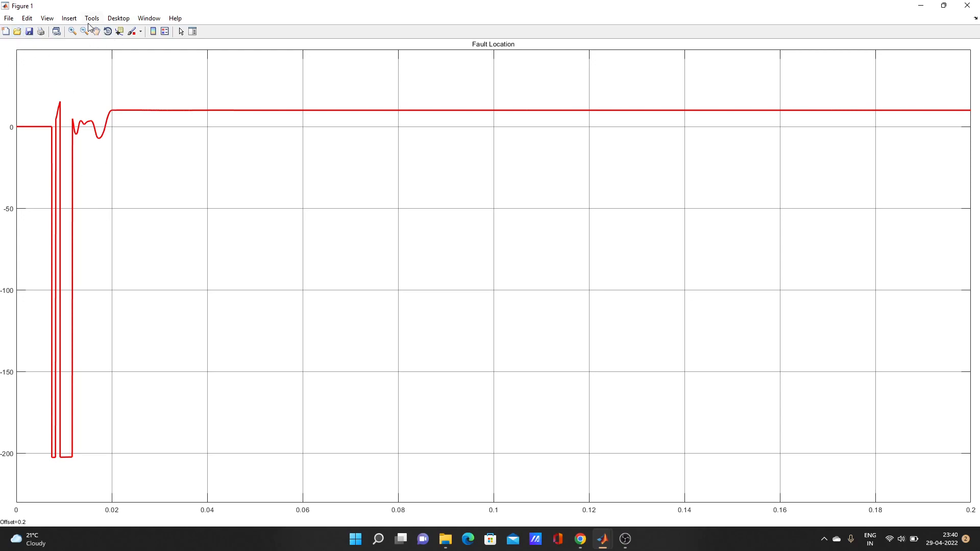
Step: Insert an x-axis label reading 'Time' beneath the Fault Location trace
click(69, 18)
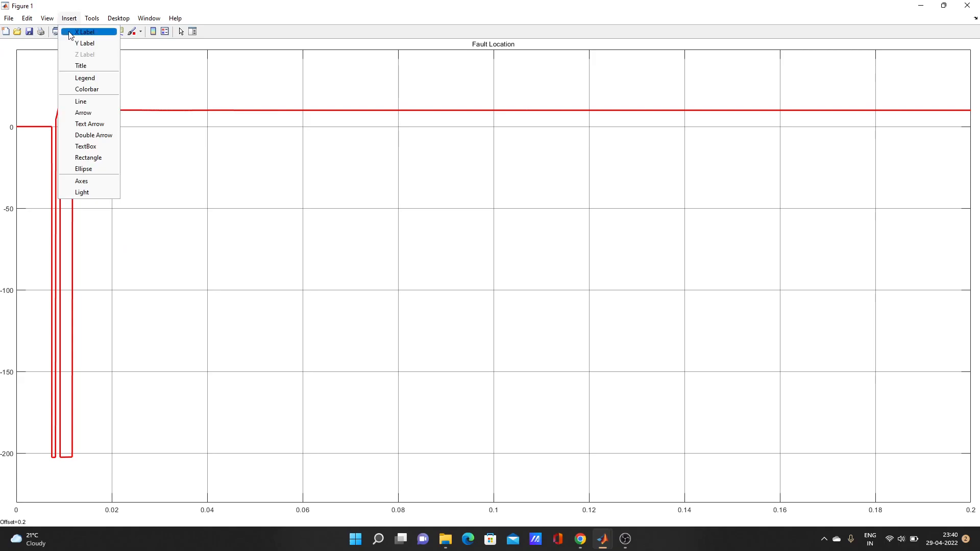
click(71, 32)
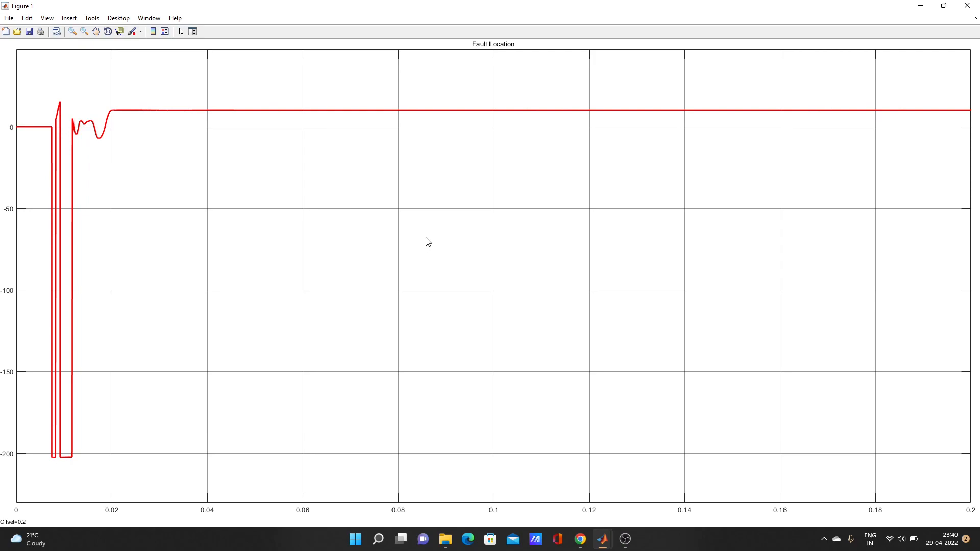
text(Time)
drag(503, 520, 485, 521)
right_click(486, 521)
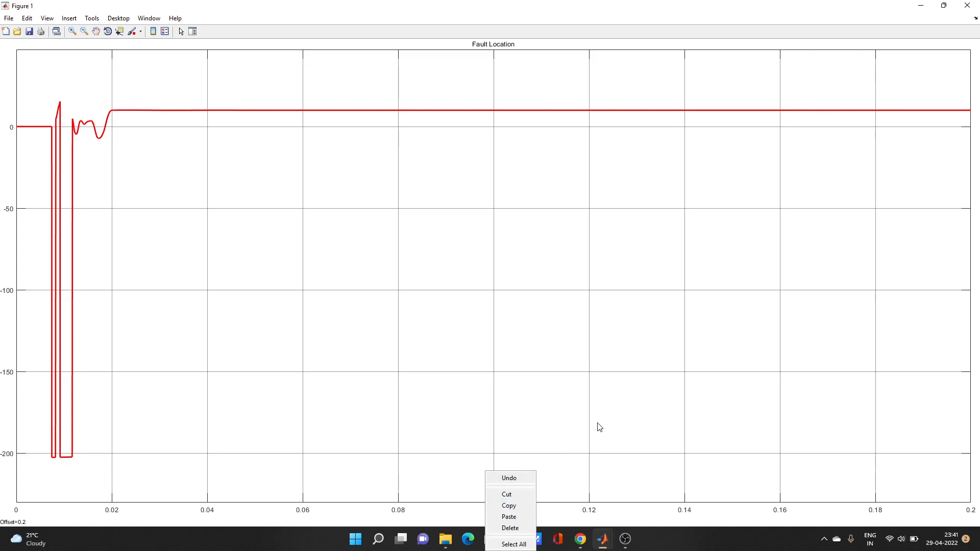
click(529, 399)
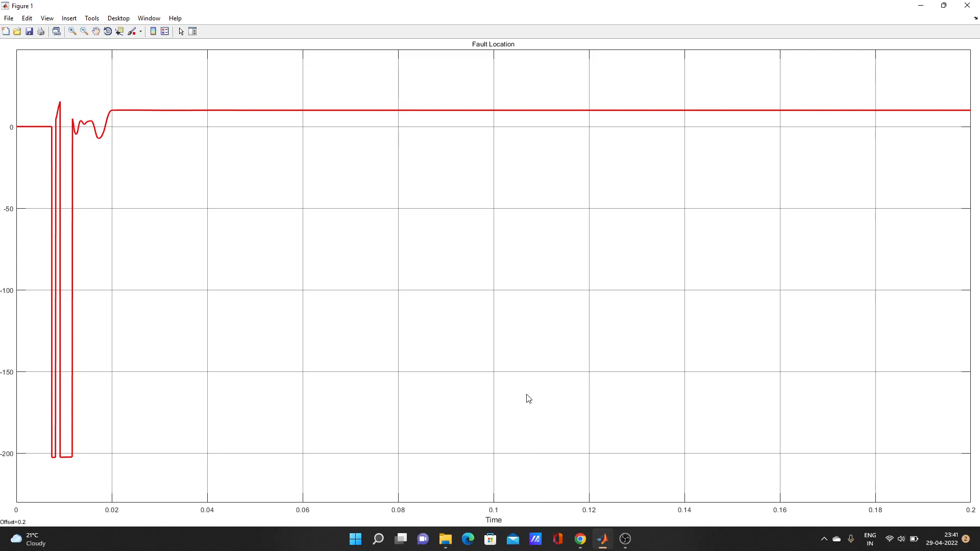
click(502, 519)
click(70, 19)
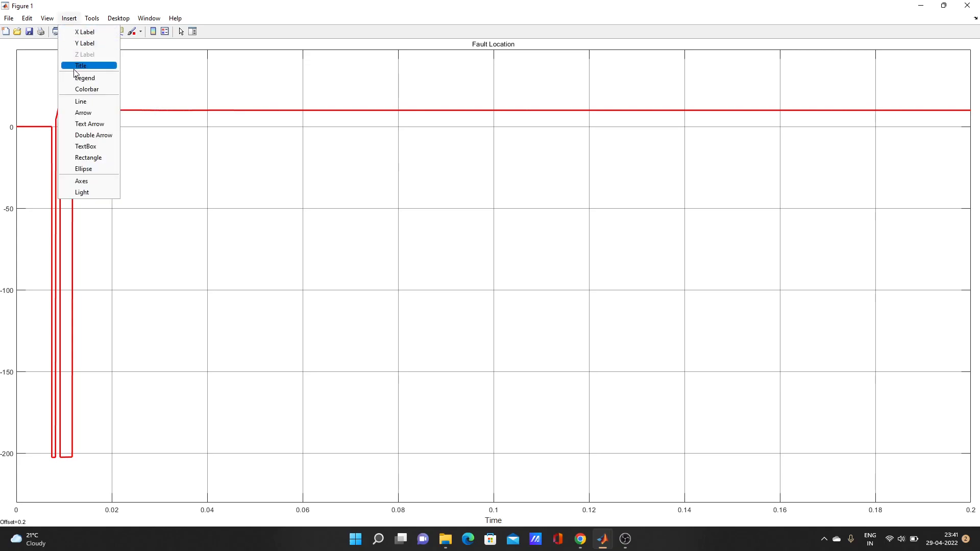
click(81, 66)
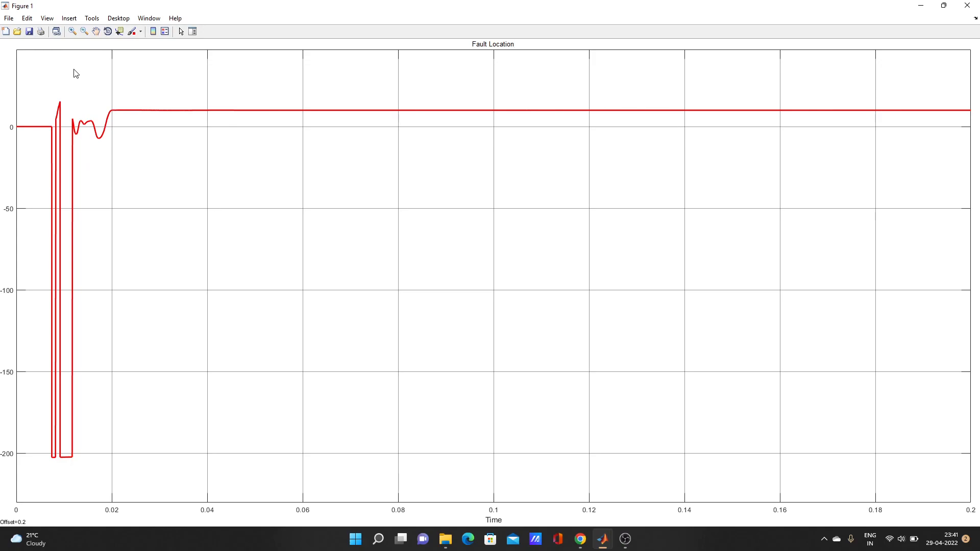
click(68, 19)
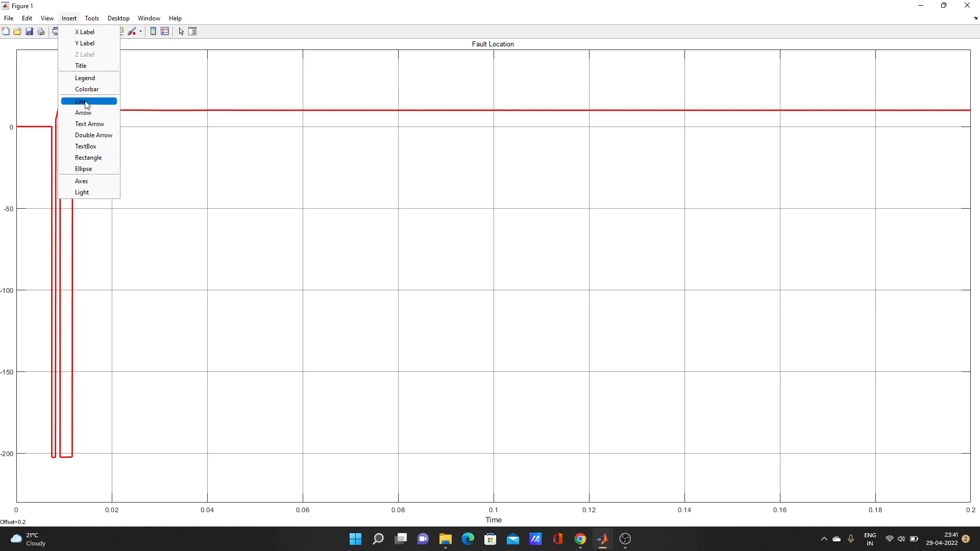
click(69, 19)
click(69, 18)
mouse_move(97, 18)
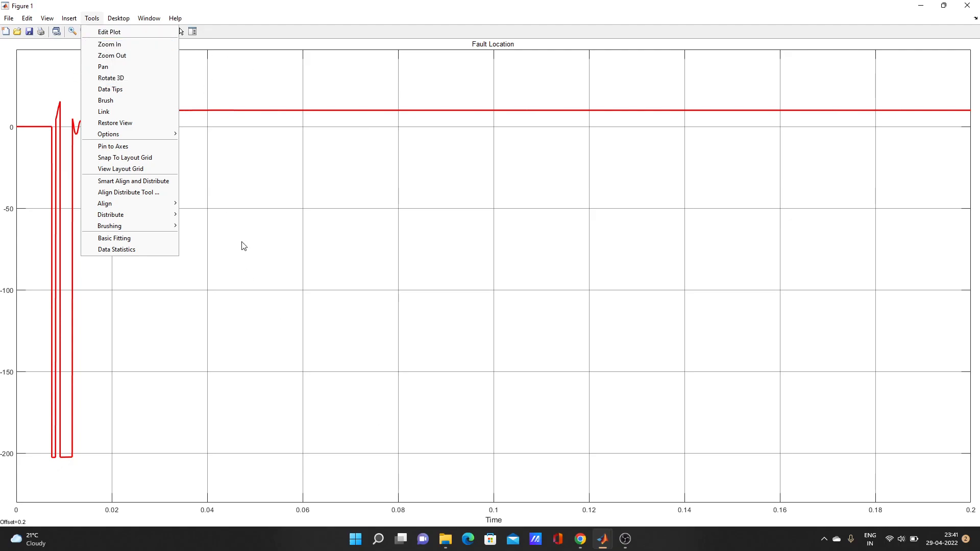
Step: Show the Plot Edit Toolbar and open the Property Editor for the Fault Location axes
click(45, 19)
click(44, 20)
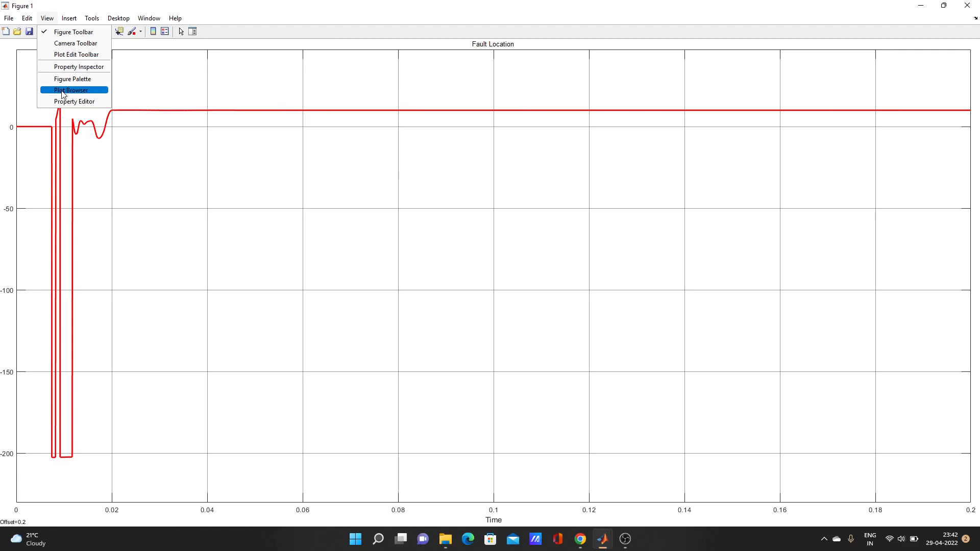
click(71, 55)
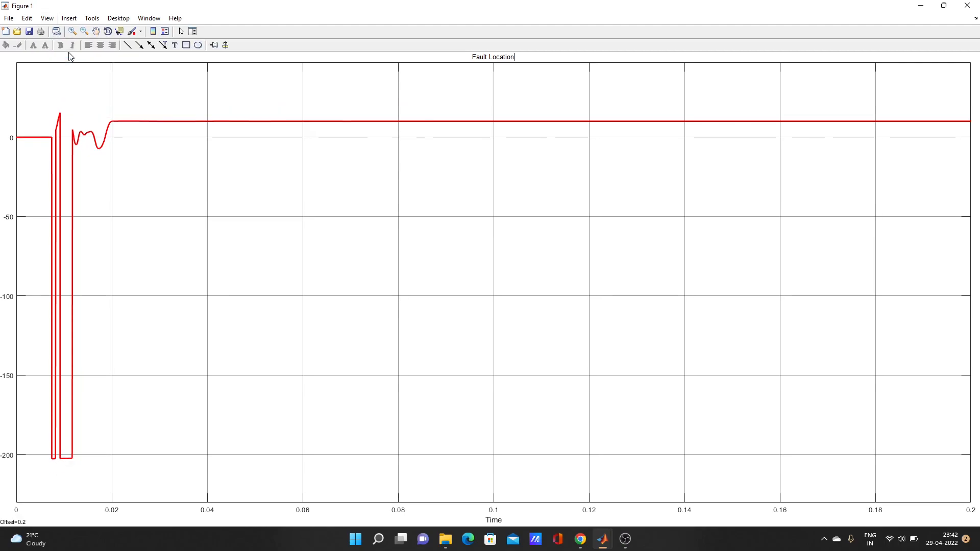
click(47, 18)
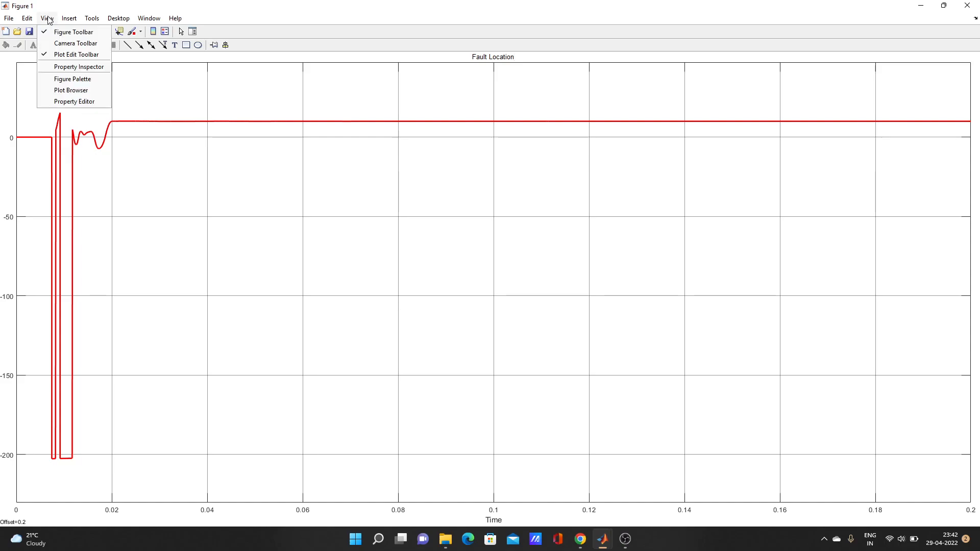
click(55, 102)
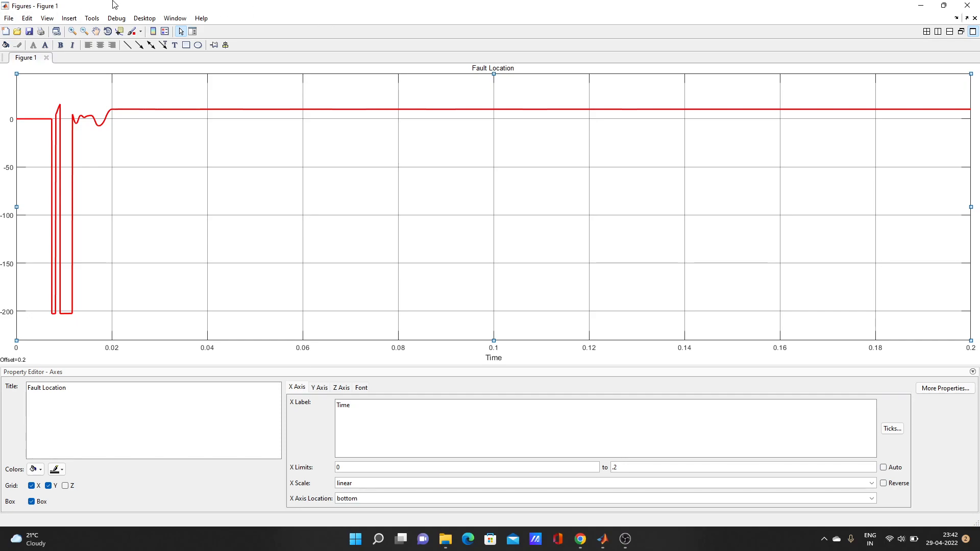
Step: Edit the lower X Limits value in the Property Editor and dismiss the limits-order error
click(49, 19)
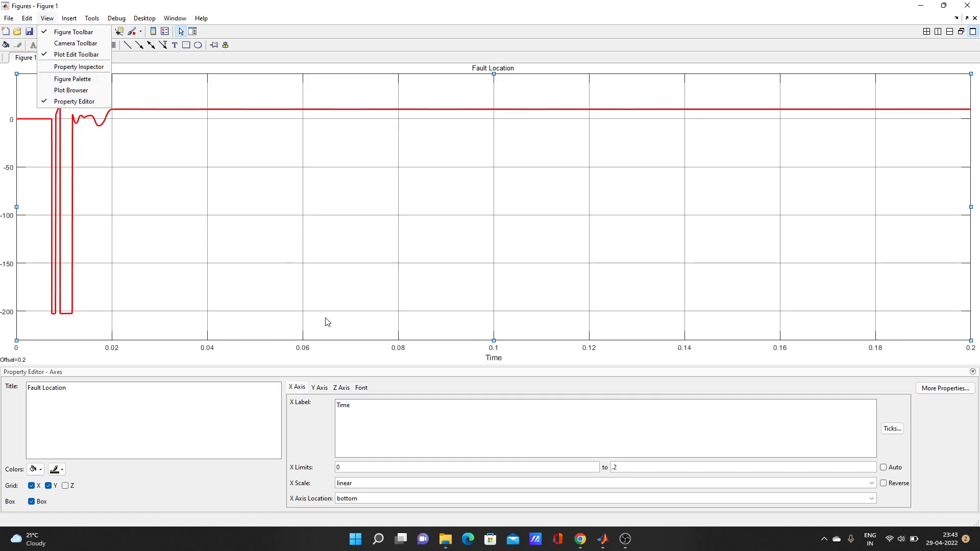
click(313, 414)
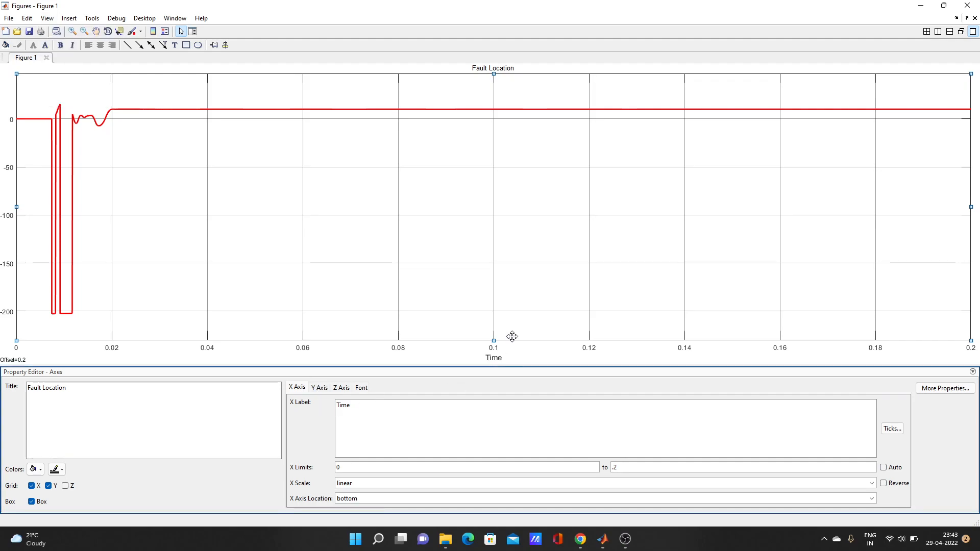
double_click(373, 407)
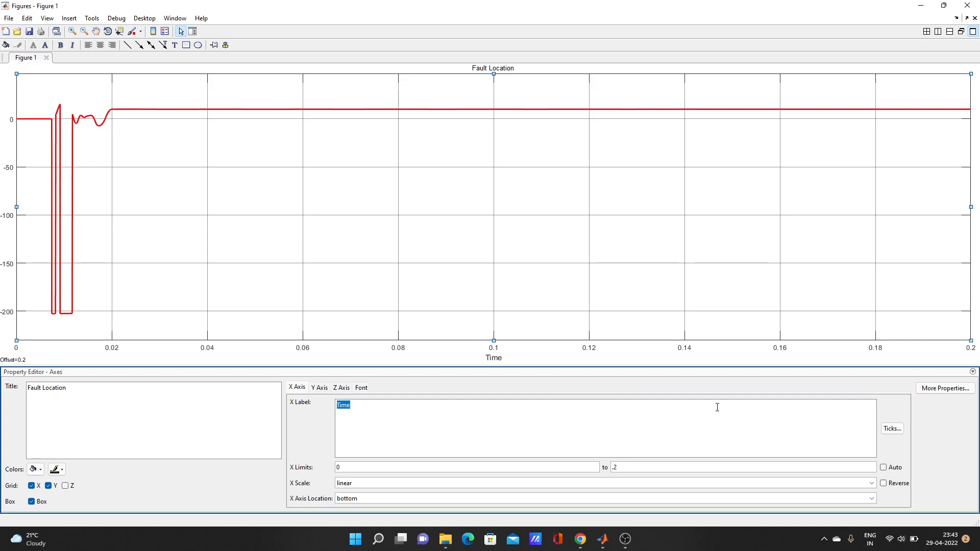
click(597, 430)
key(BackSpace)
key(Return)
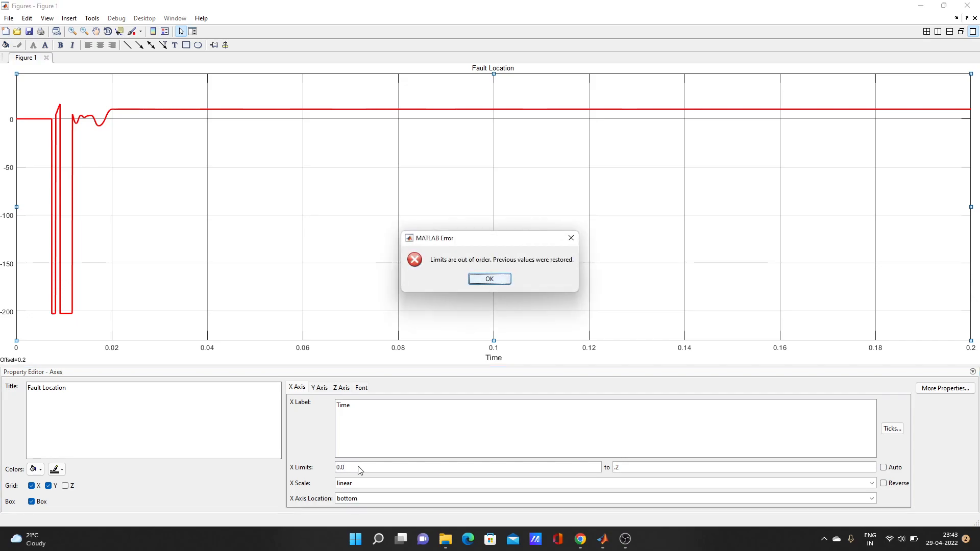
click(502, 283)
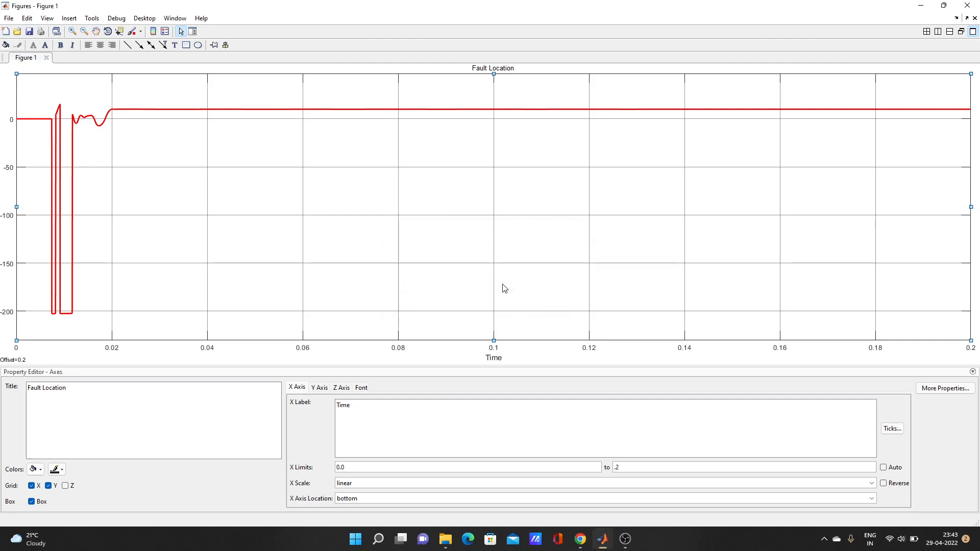
Step: Set the x-axis upper limit to 0.3
click(641, 467)
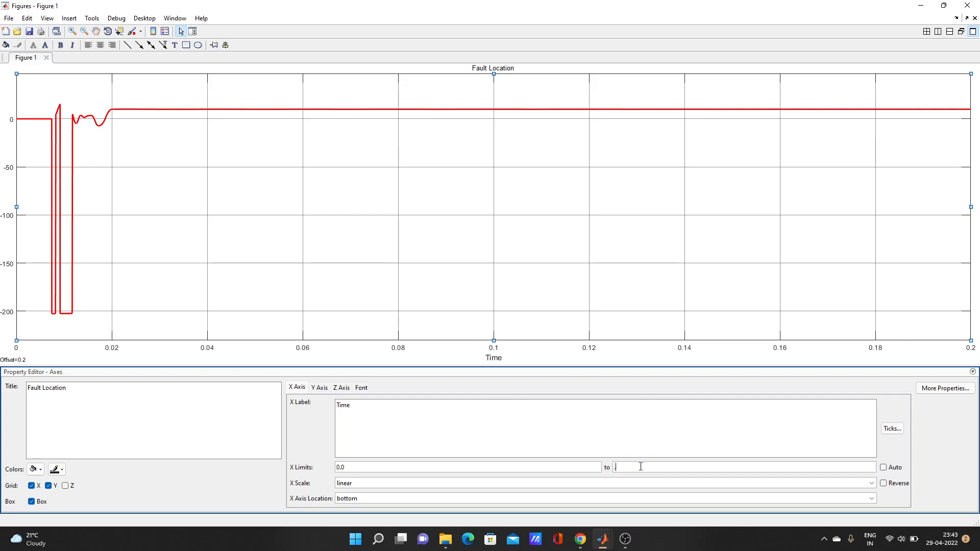
text(3)
key(Return)
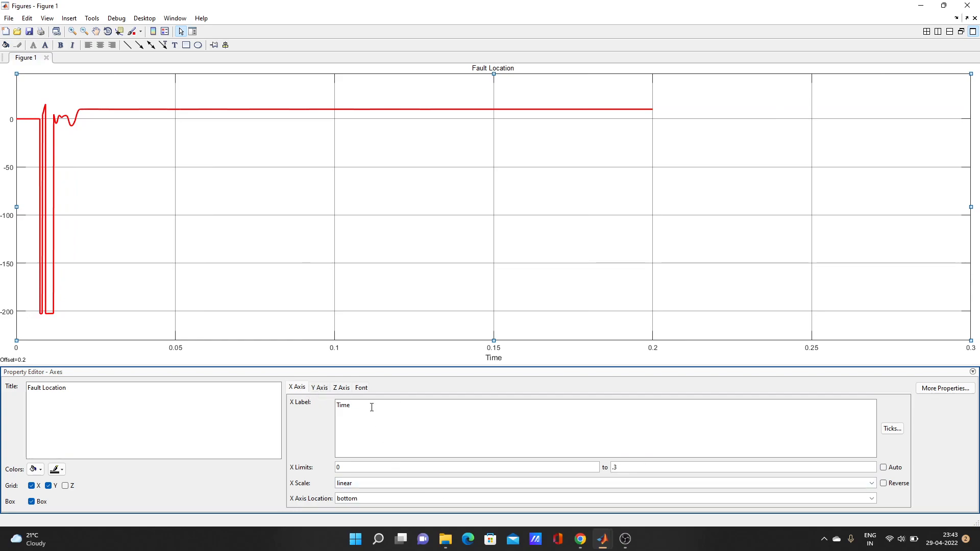
click(320, 388)
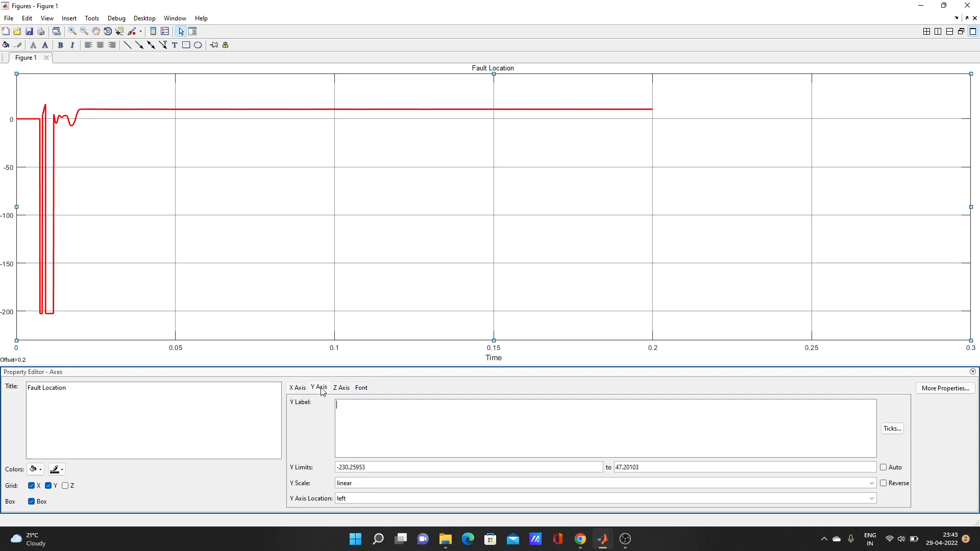
Step: Enter 'current' as the Y Label of the Fault Location axes
click(404, 429)
text(current)
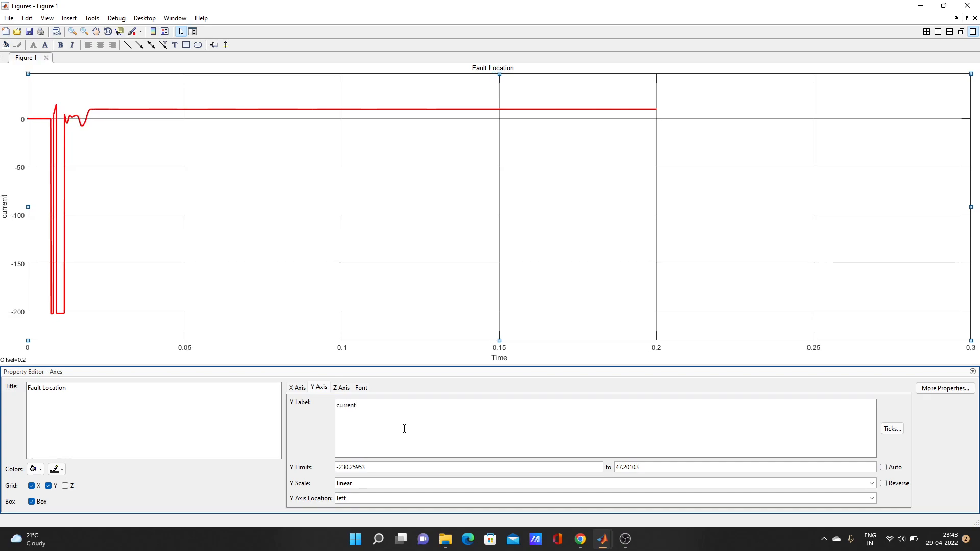
key(Return)
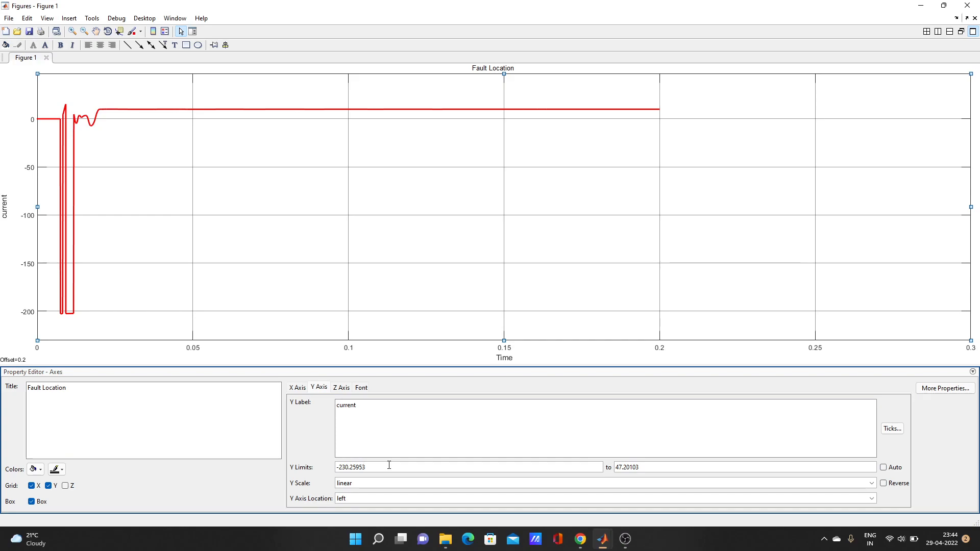
Step: Set the lower Y Limits value to 0, giving a 0 to 47.2 range
key(BackSpace)
key(BackSpace)
key(BackSpace)
key(BackSpace)
key(BackSpace)
key(BackSpace)
key(BackSpace)
key(BackSpace)
key(BackSpace)
key(BackSpace)
text(0)
key(Return)
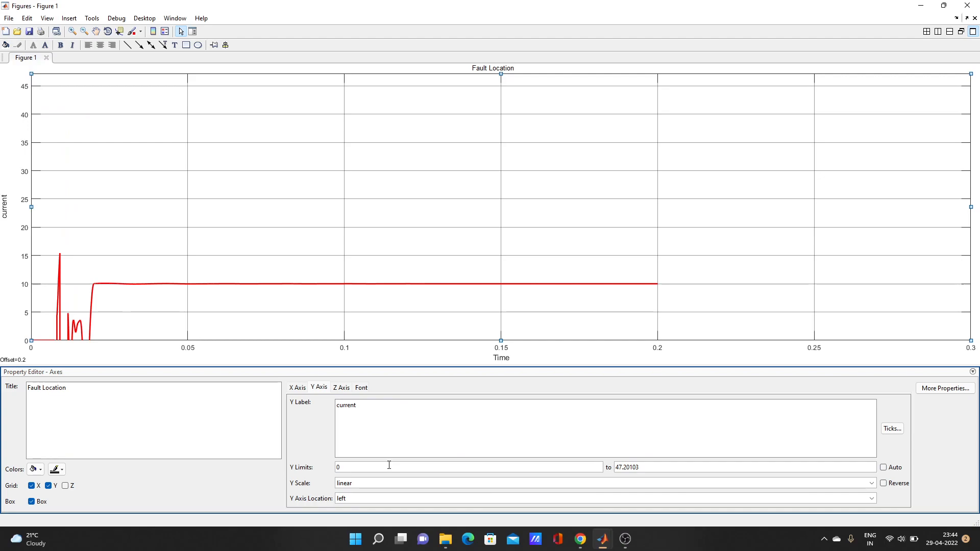
click(354, 416)
Step: Make the red trace a '--' dashed line of width 10.0 with no markers
click(300, 285)
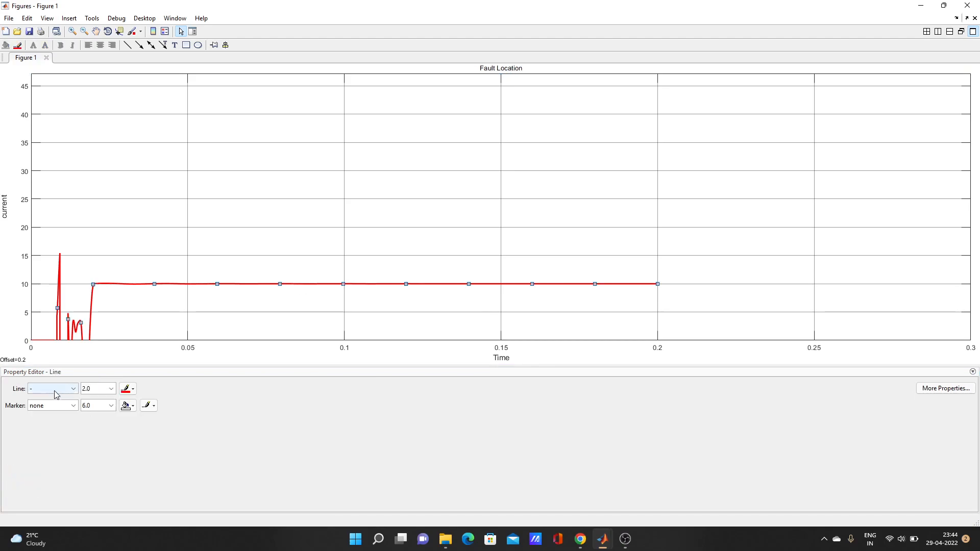
click(71, 390)
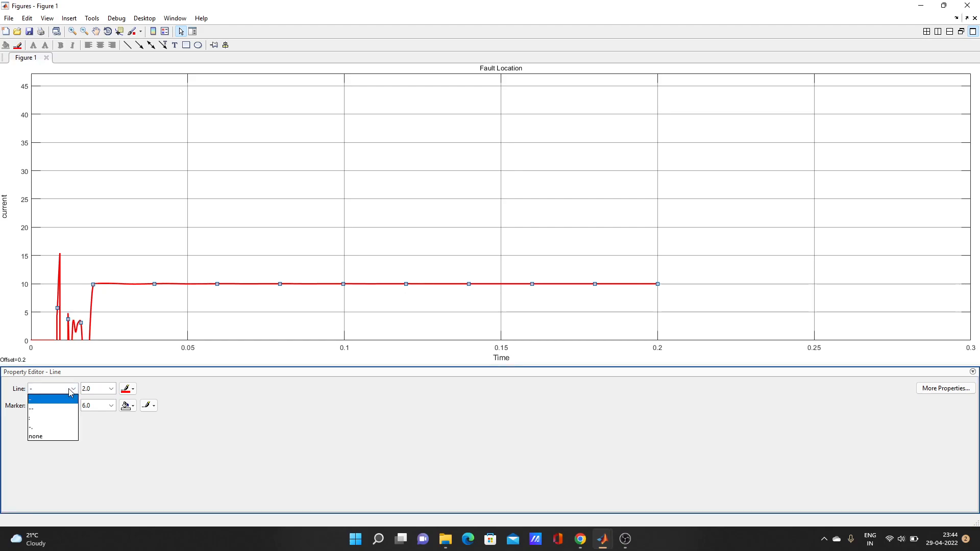
click(47, 410)
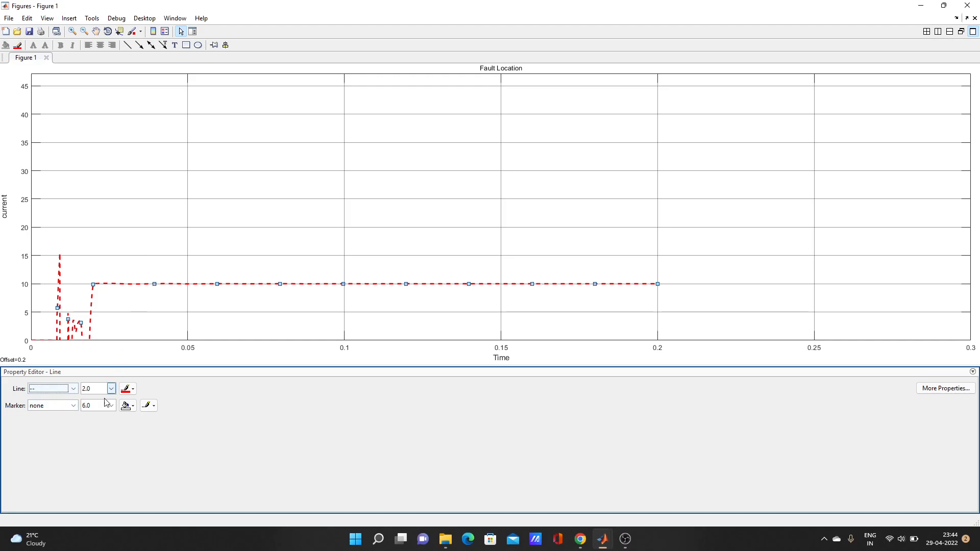
click(72, 406)
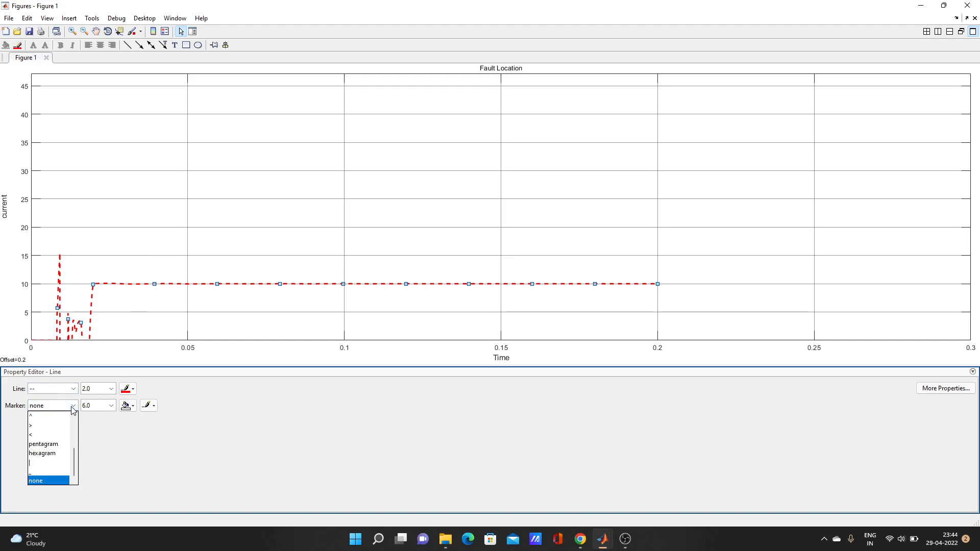
click(72, 406)
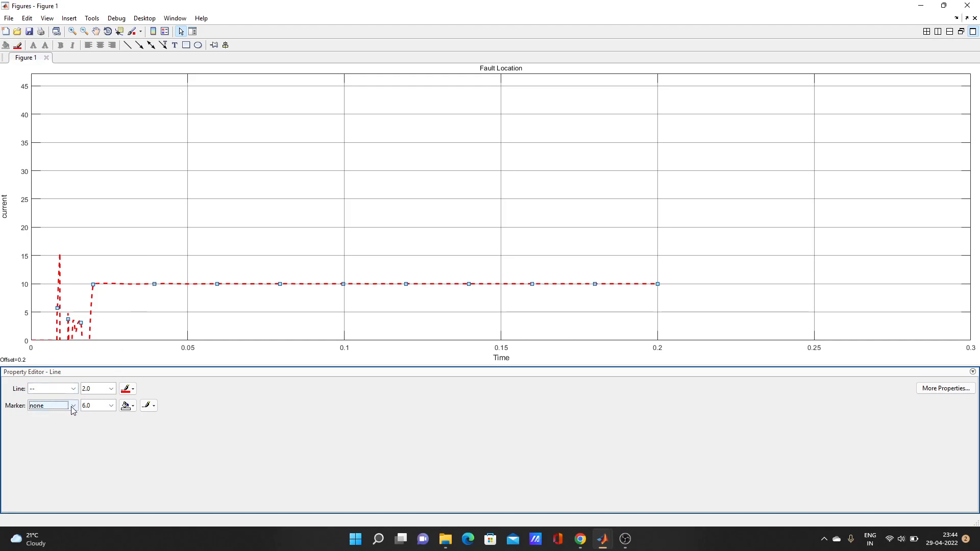
click(112, 392)
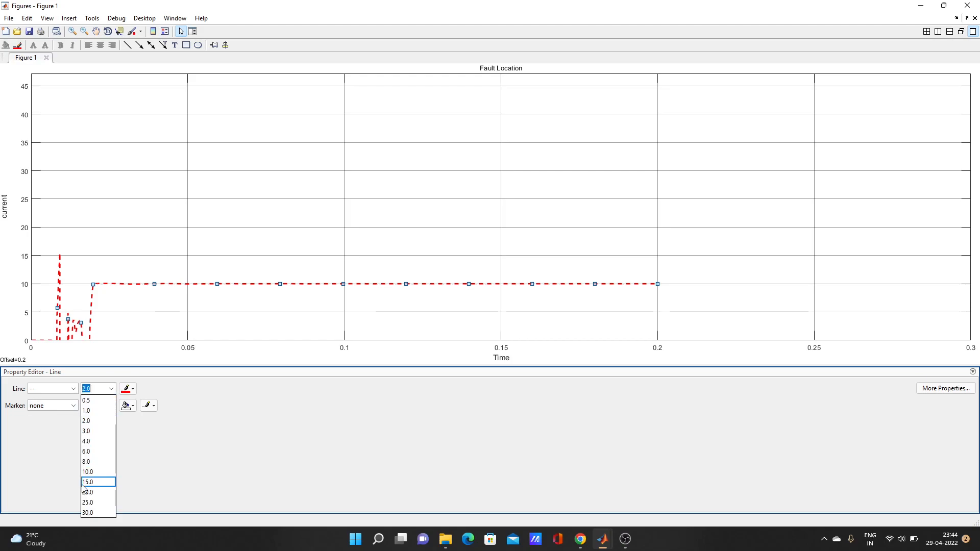
click(101, 474)
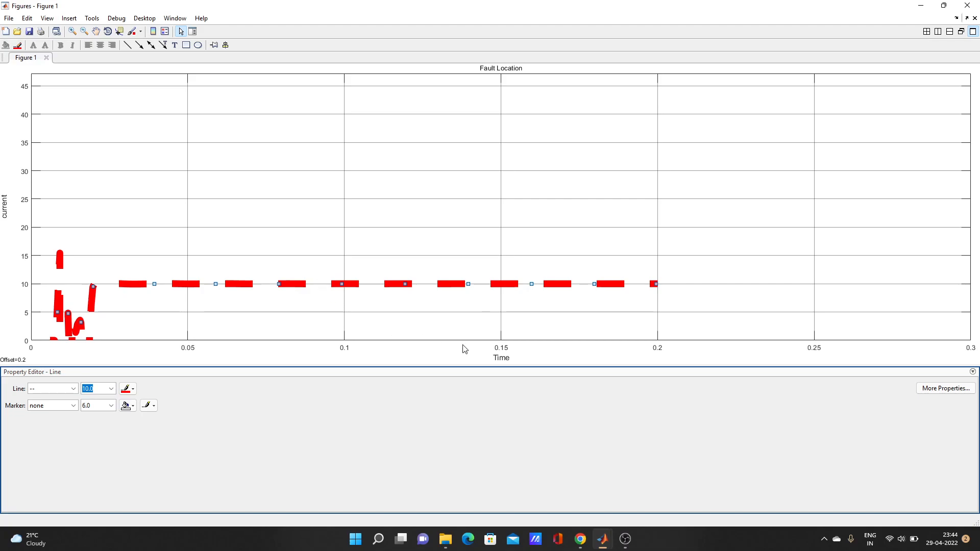
click(503, 358)
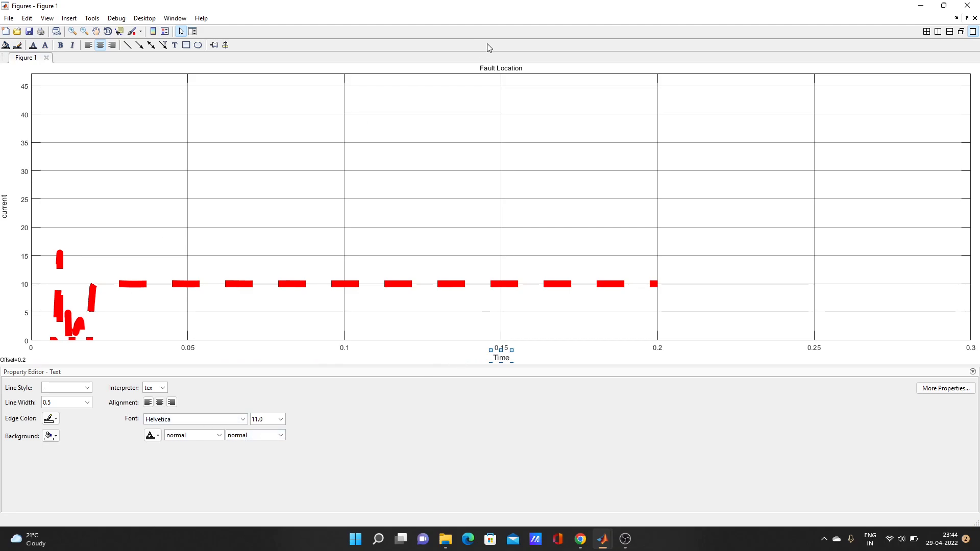
Step: Set the 'Fault Location' title font size to 30.0 and open its More Properties
click(495, 69)
click(281, 419)
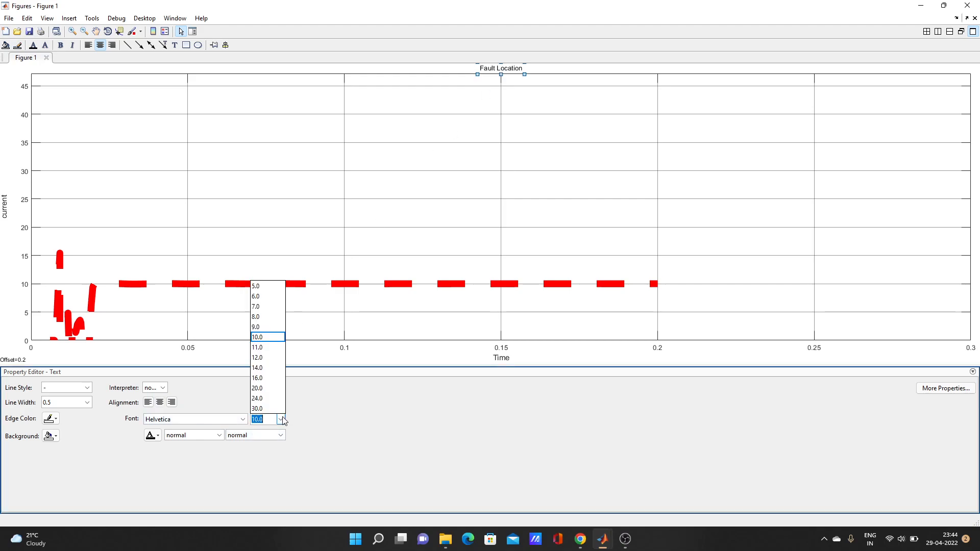
click(267, 381)
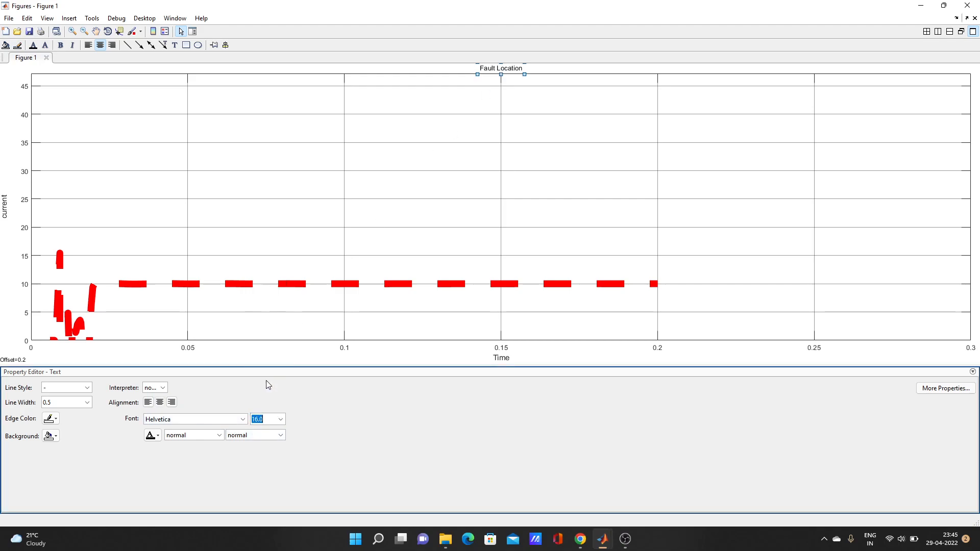
click(282, 422)
click(265, 410)
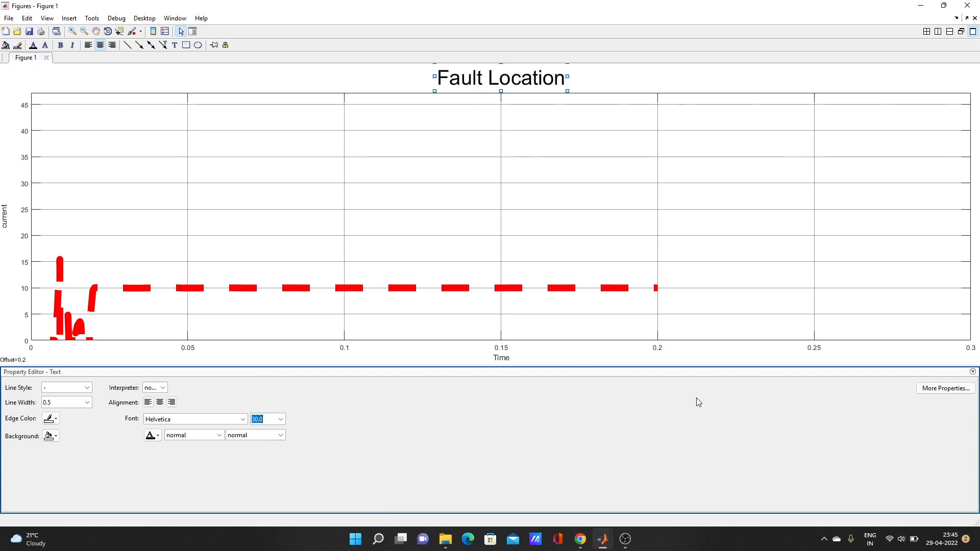
click(946, 389)
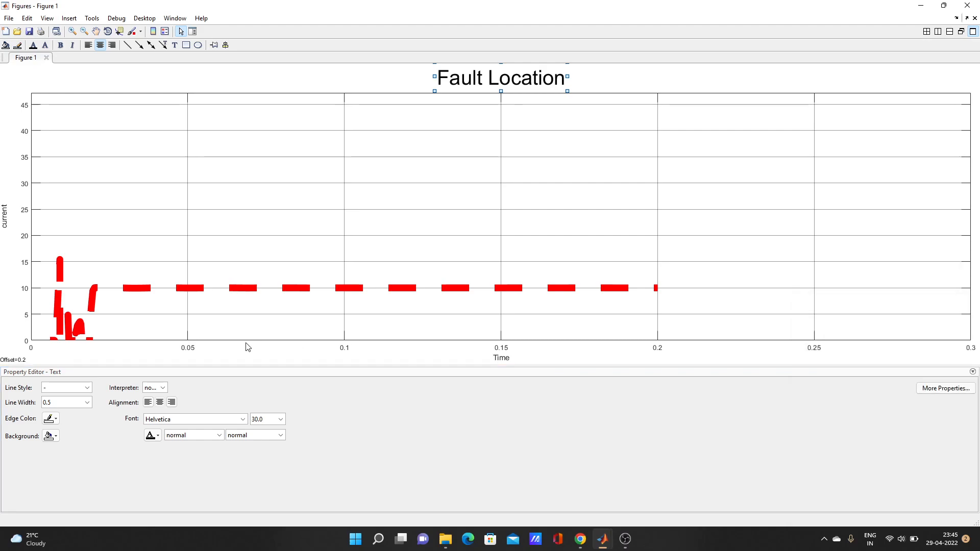
click(203, 240)
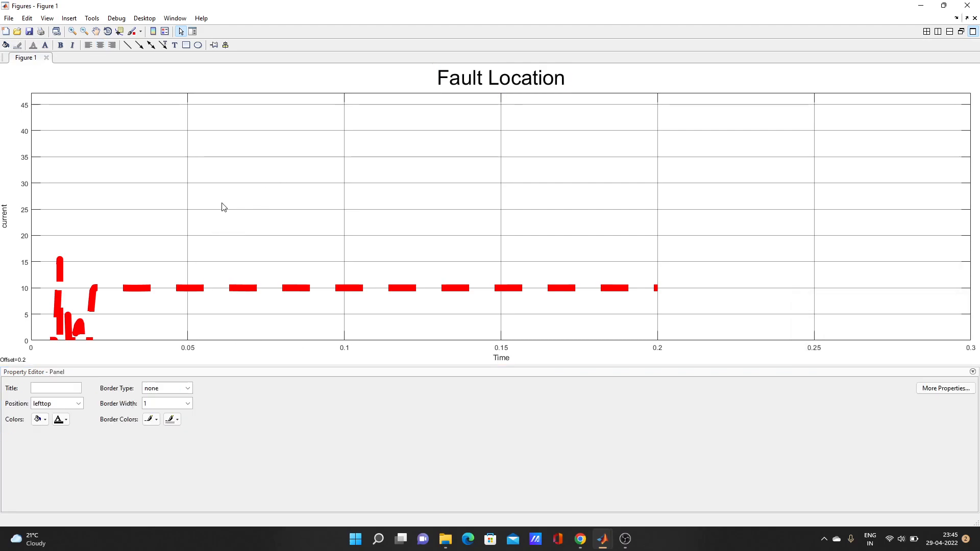
click(241, 181)
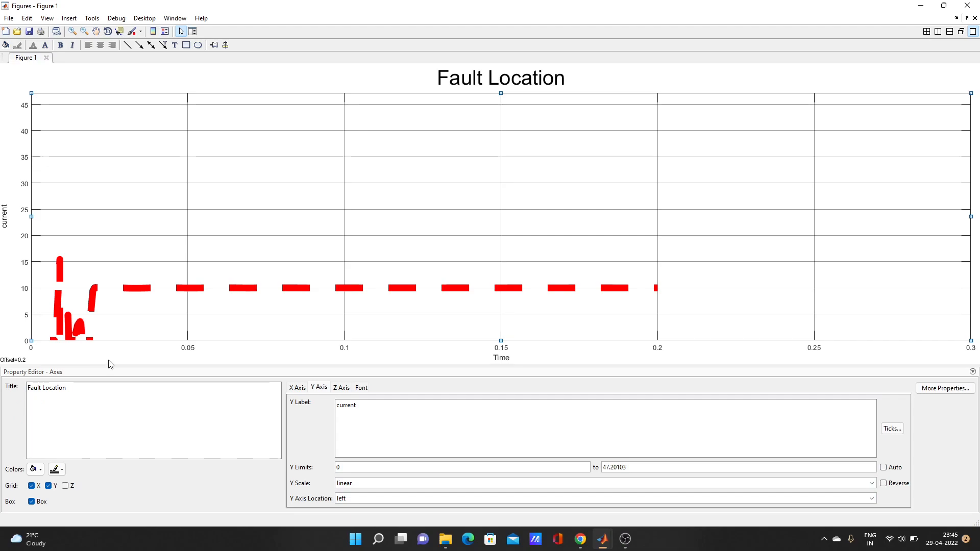
click(13, 303)
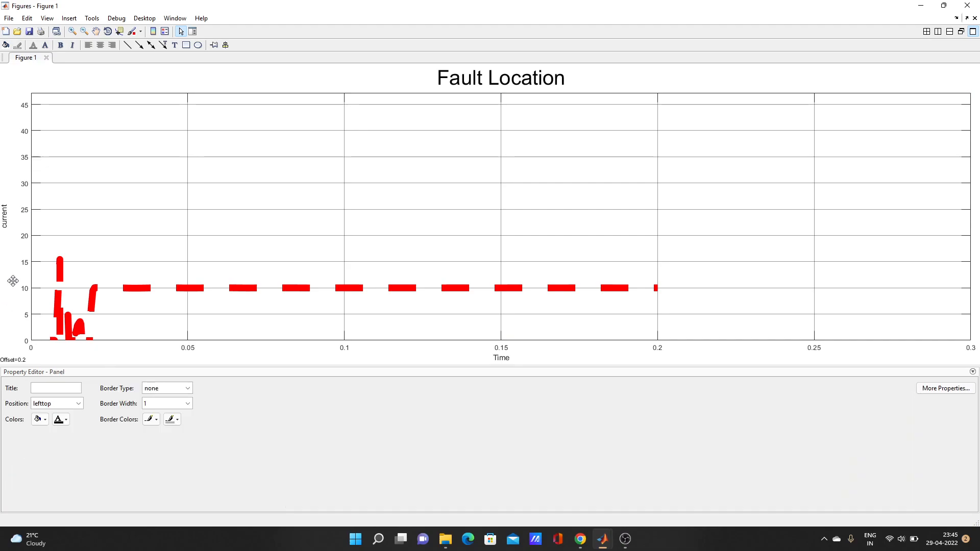
click(941, 390)
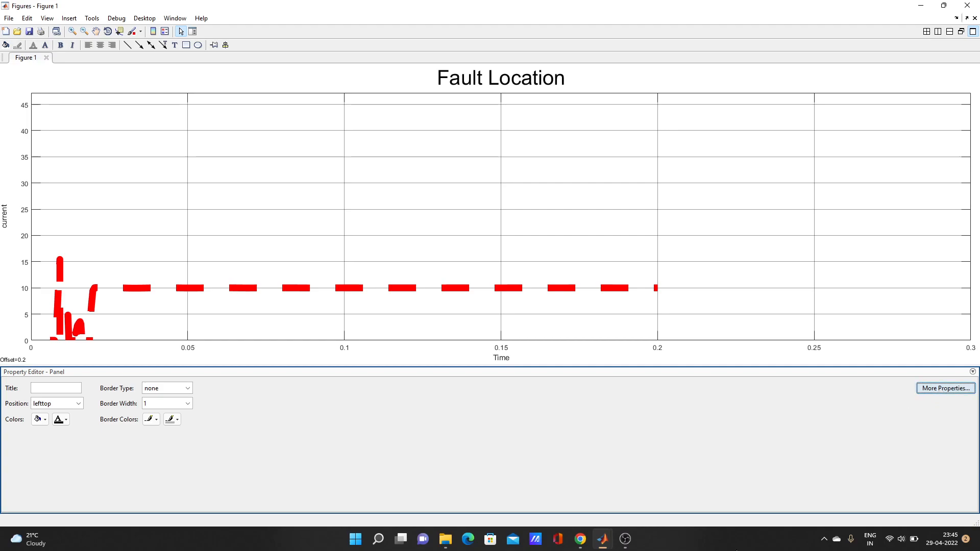
mouse_move(602, 539)
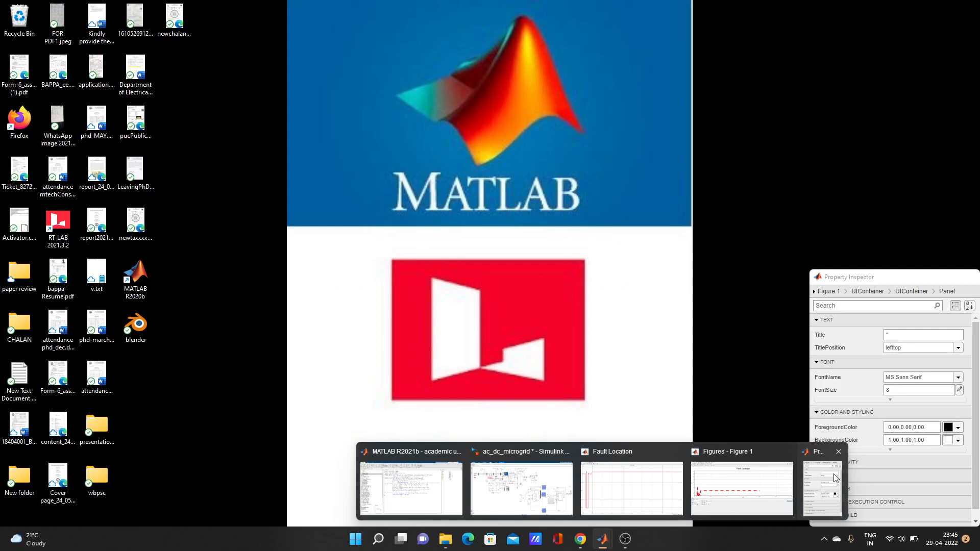
click(835, 478)
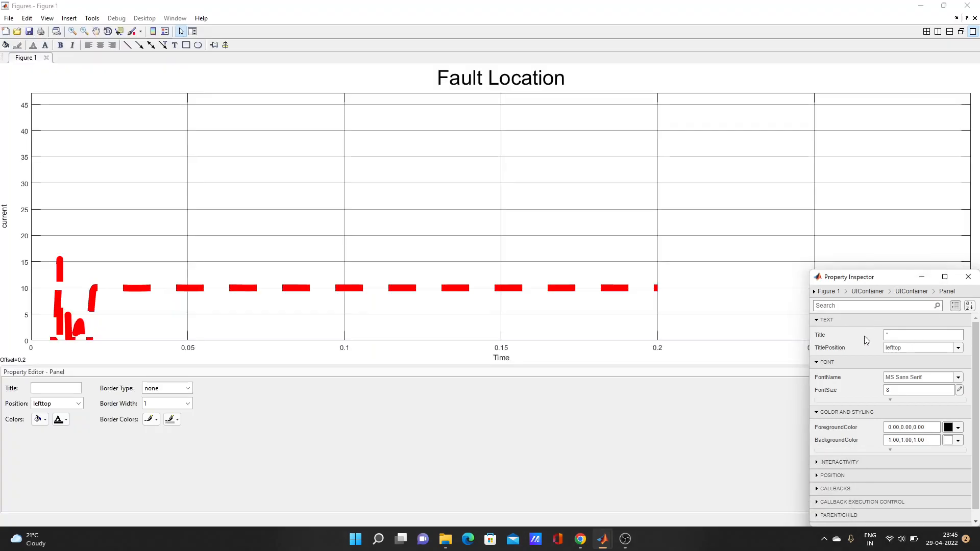
click(892, 335)
text('')
scroll(841, 444, down, 1)
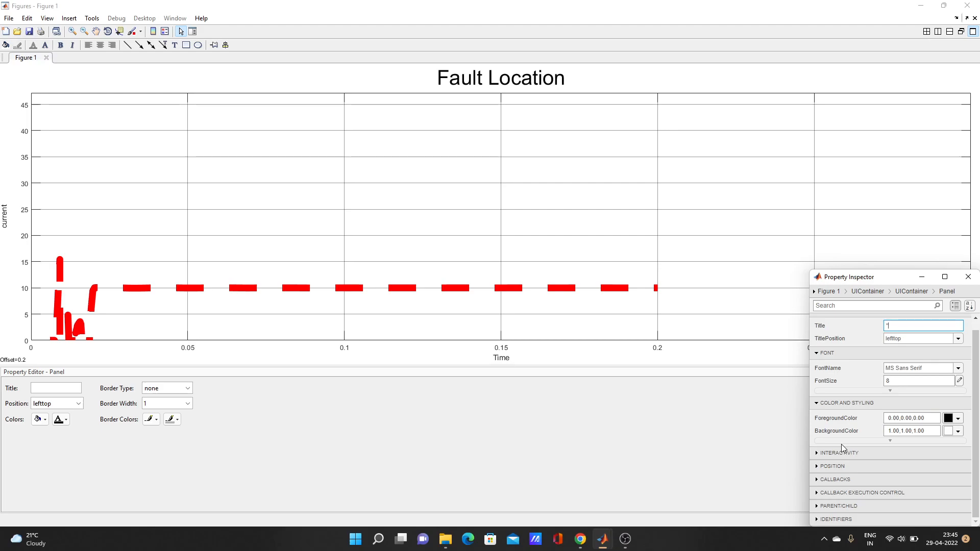
click(827, 453)
scroll(859, 405, down, 3)
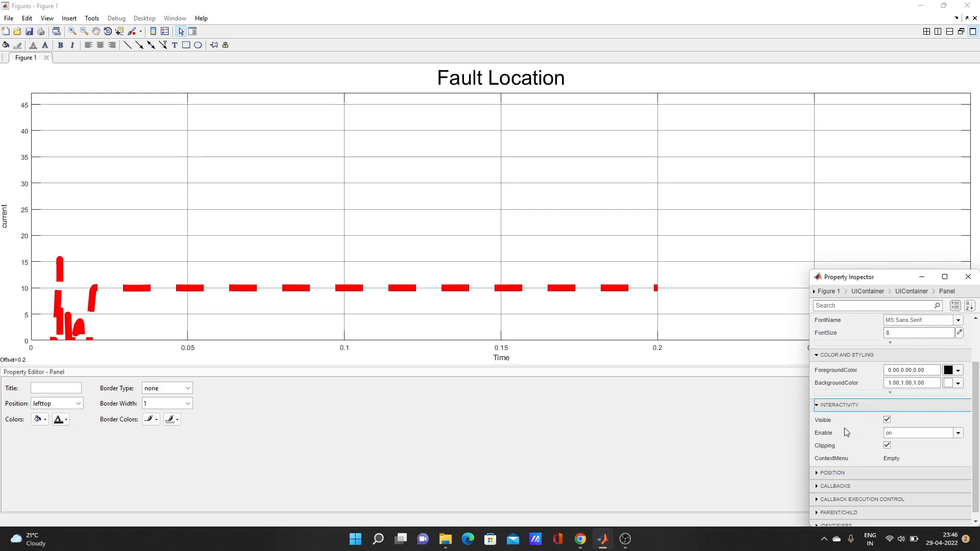
scroll(842, 444, up, 1)
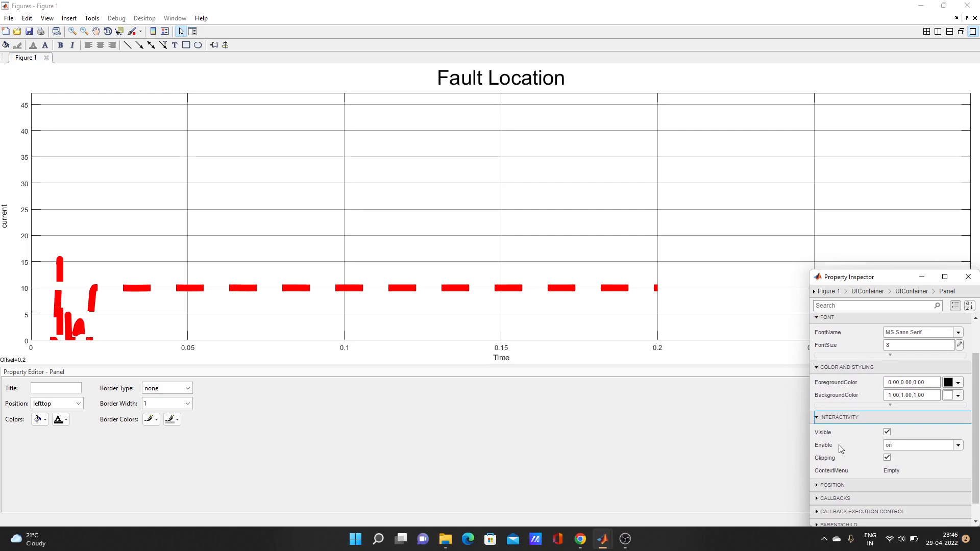
click(831, 485)
scroll(858, 429, down, 1)
scroll(858, 429, down, 2)
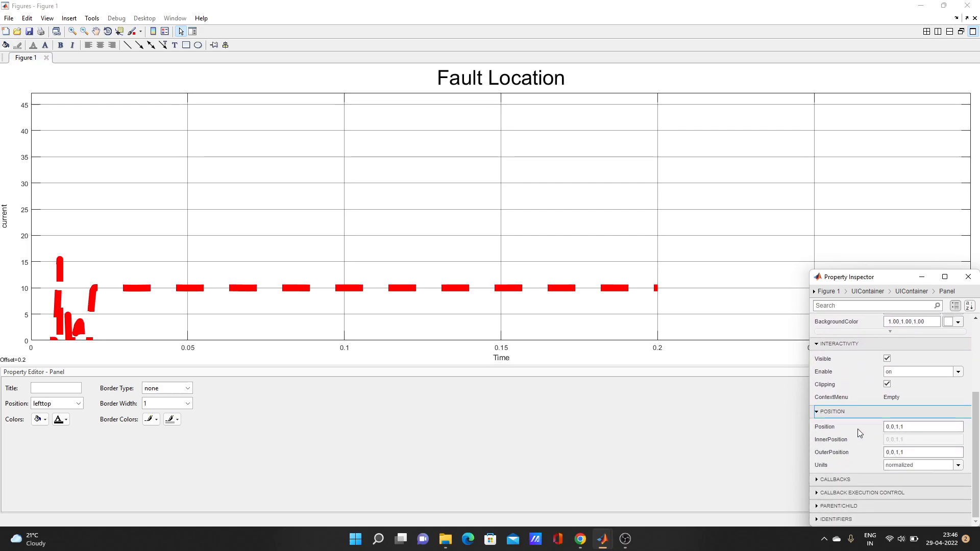
click(822, 480)
scroll(850, 424, down, 2)
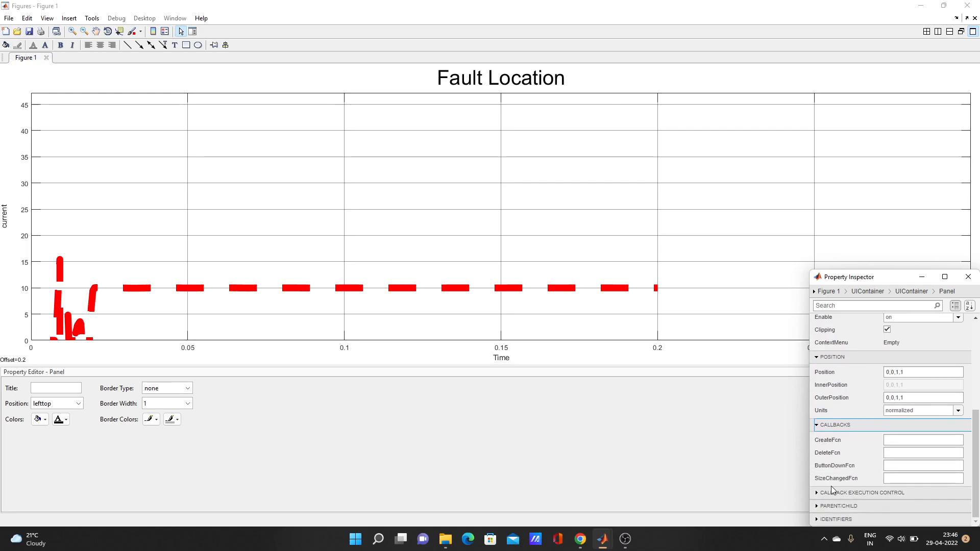
click(827, 493)
scroll(840, 459, down, 2)
click(827, 511)
scroll(850, 424, down, 2)
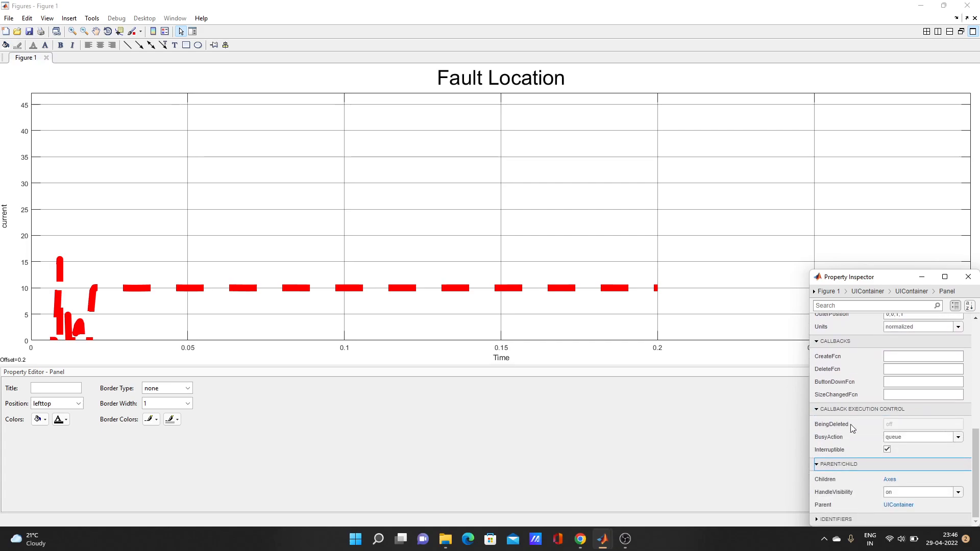
click(829, 518)
scroll(830, 464, down, 2)
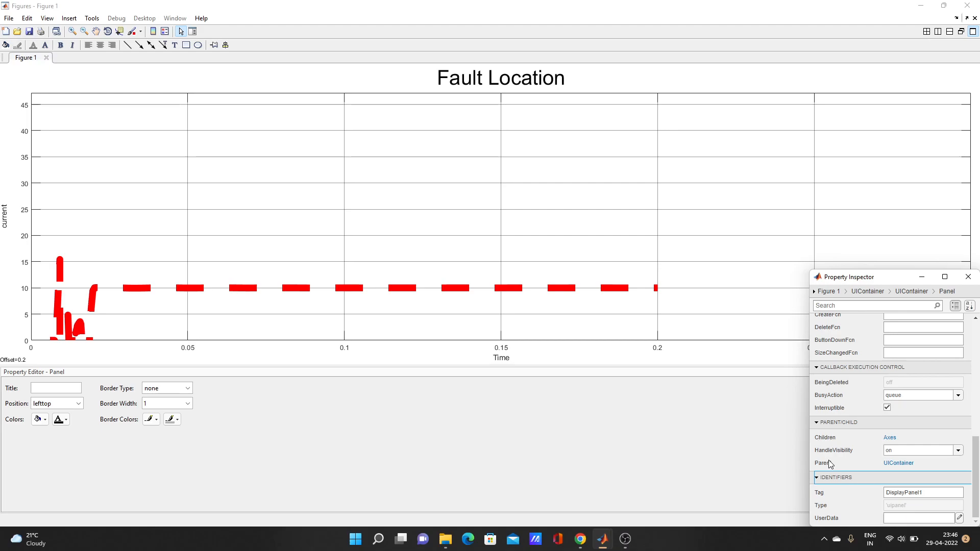
scroll(830, 464, up, 15)
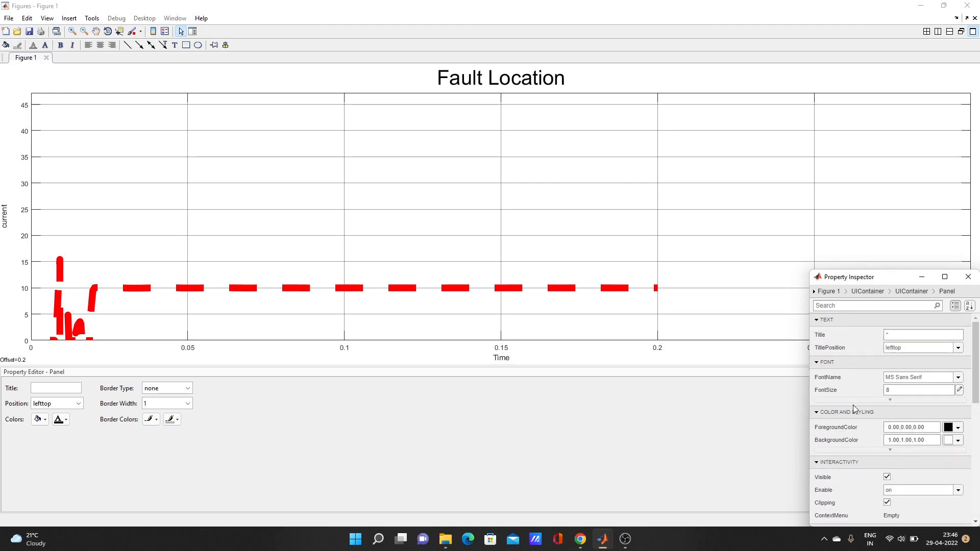
scroll(854, 408, down, 5)
scroll(854, 408, down, 4)
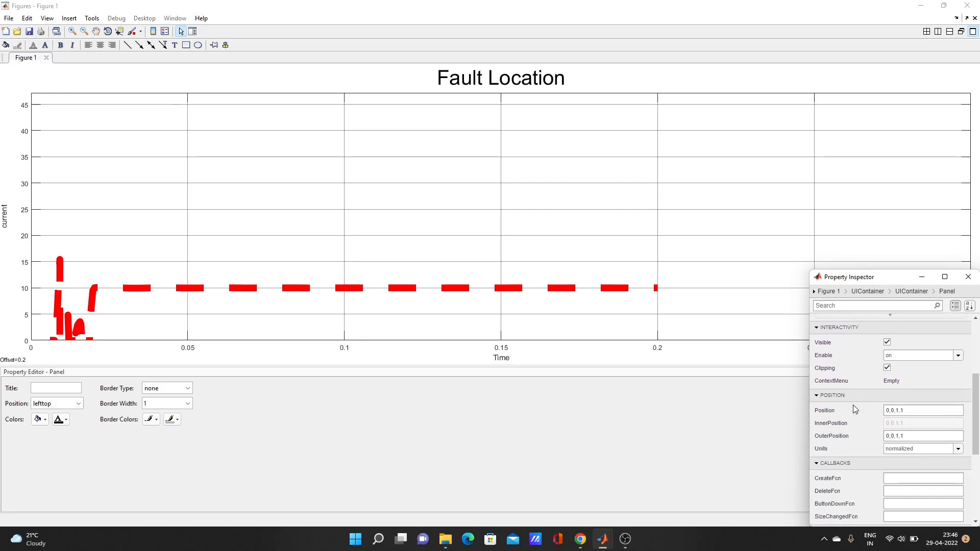
click(532, 425)
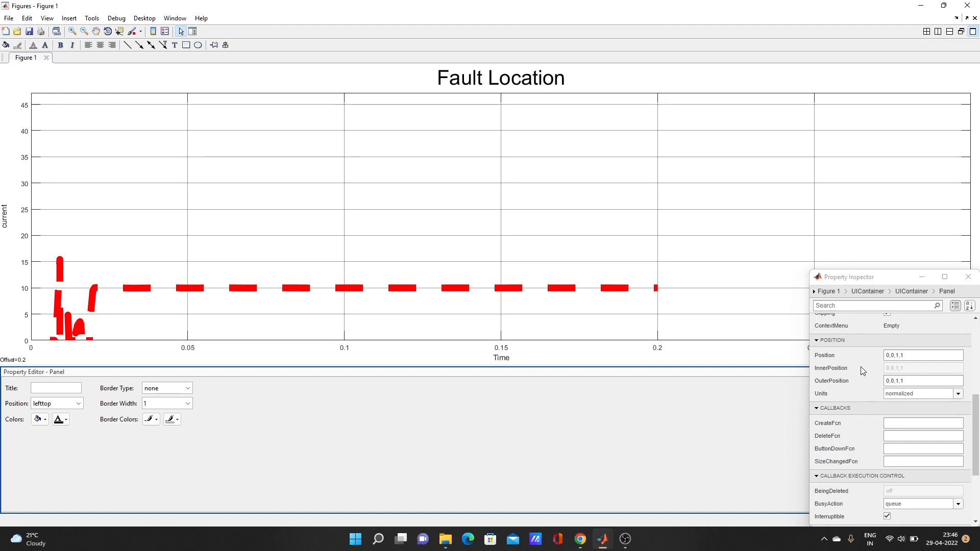
scroll(853, 322, up, 4)
scroll(852, 323, up, 1)
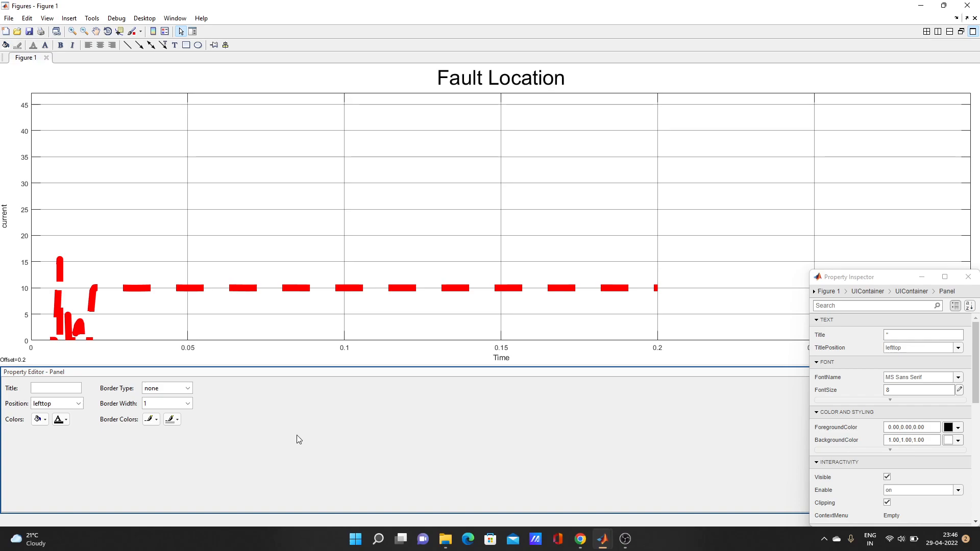
Step: Set the Fault Location figure's panel background colour to blue
click(245, 361)
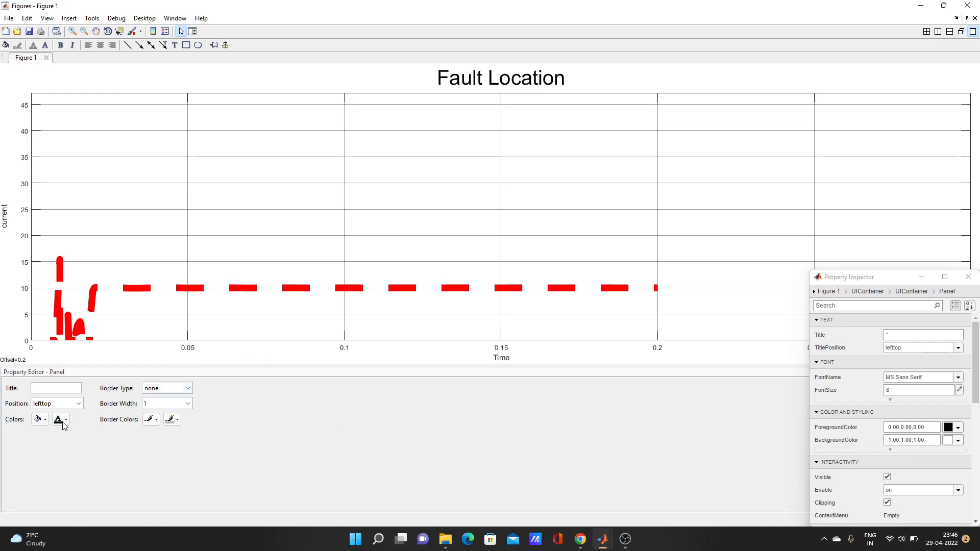
click(41, 419)
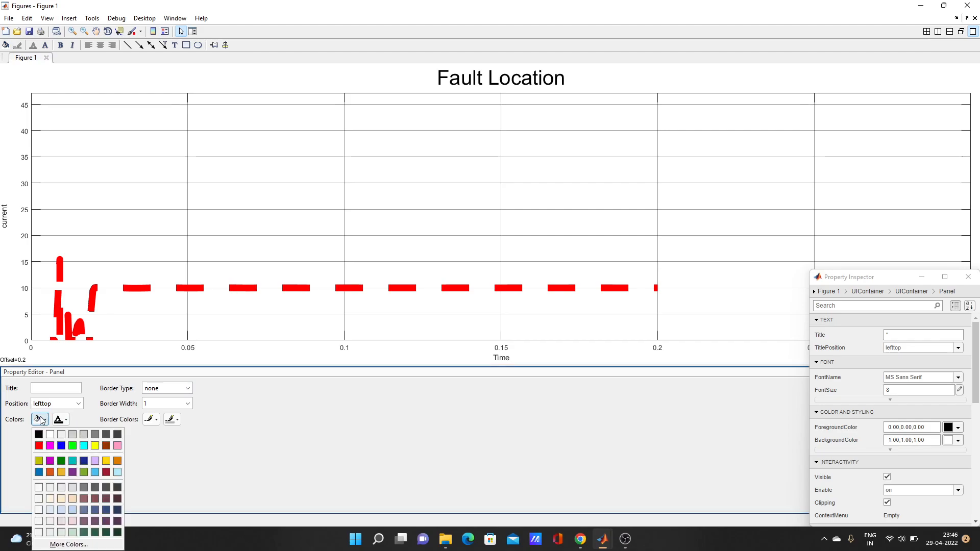
click(61, 445)
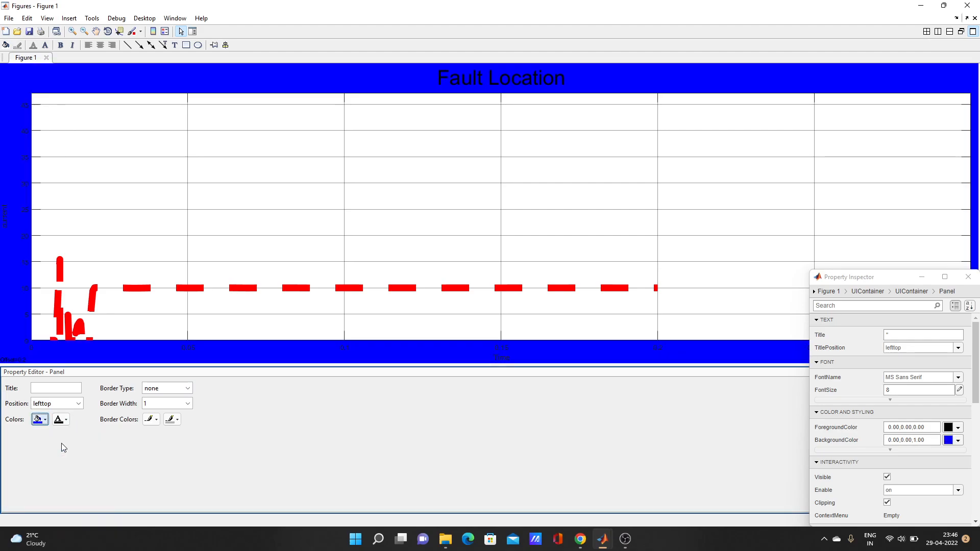
Step: Select the plot axes and set their background colour to purple (magenta)
click(298, 241)
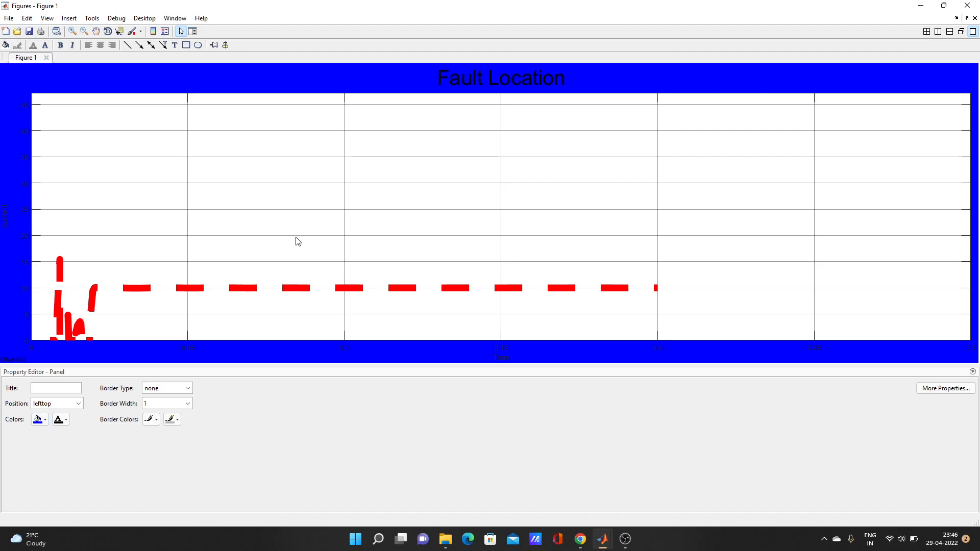
click(271, 265)
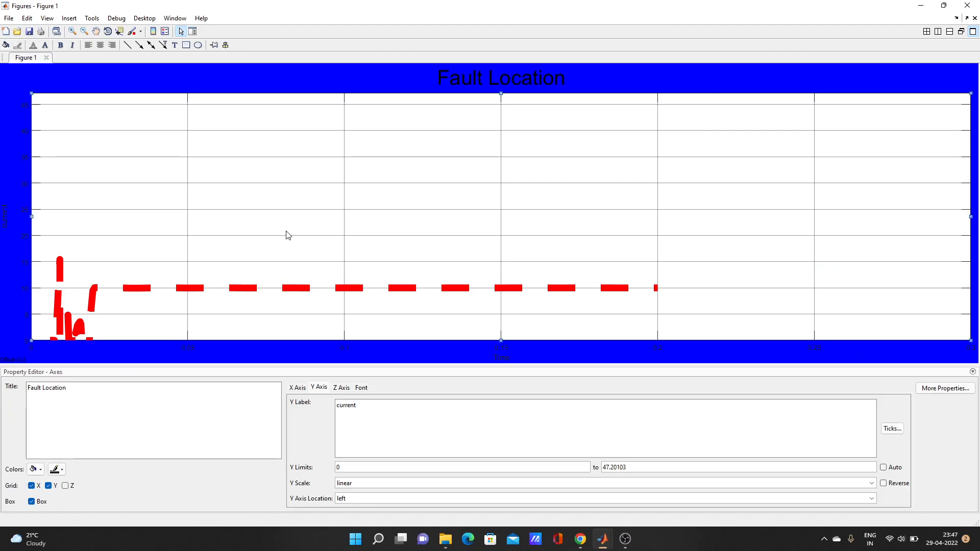
click(36, 471)
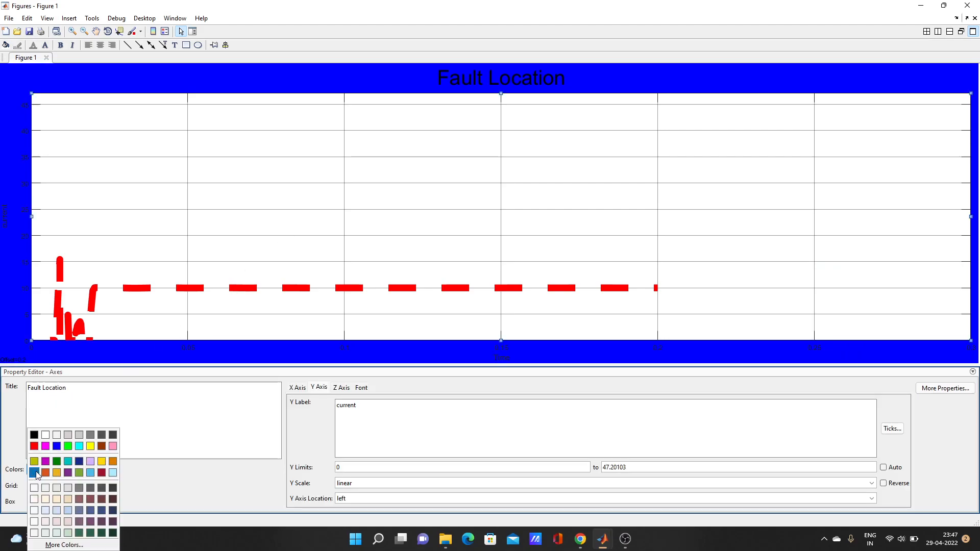
click(45, 461)
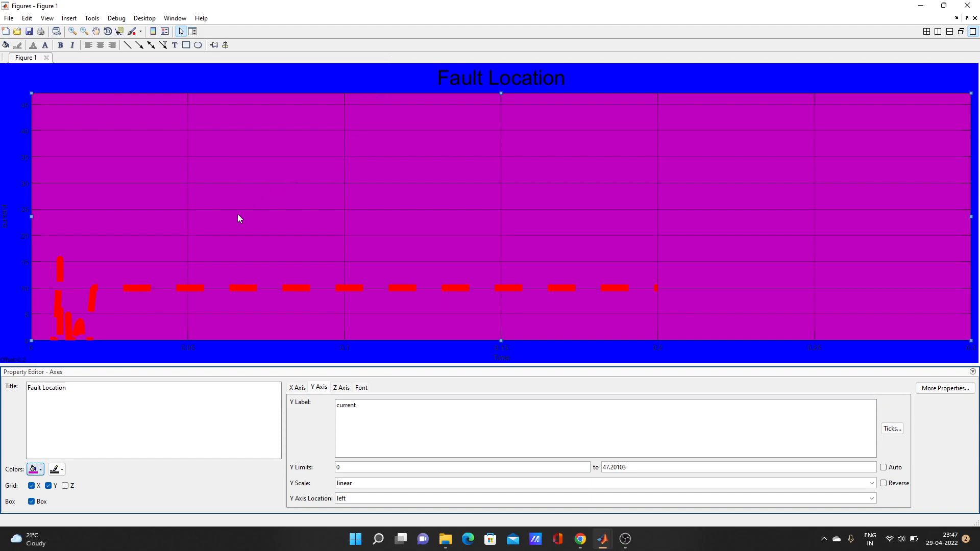
click(264, 225)
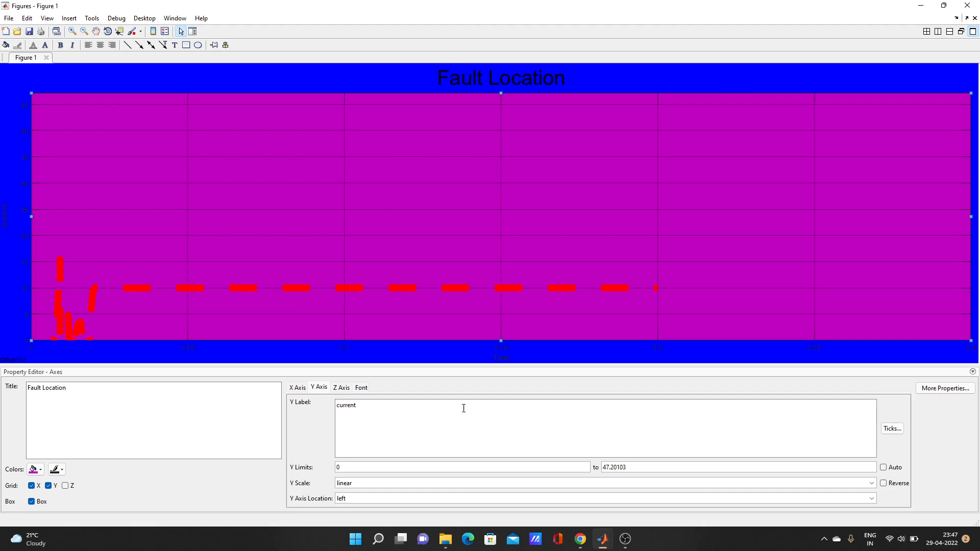
click(919, 6)
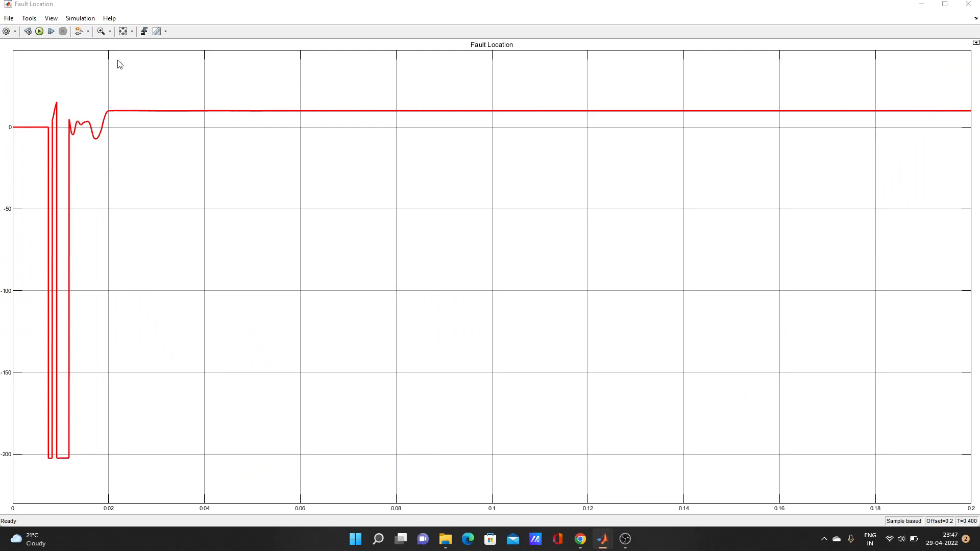
click(9, 20)
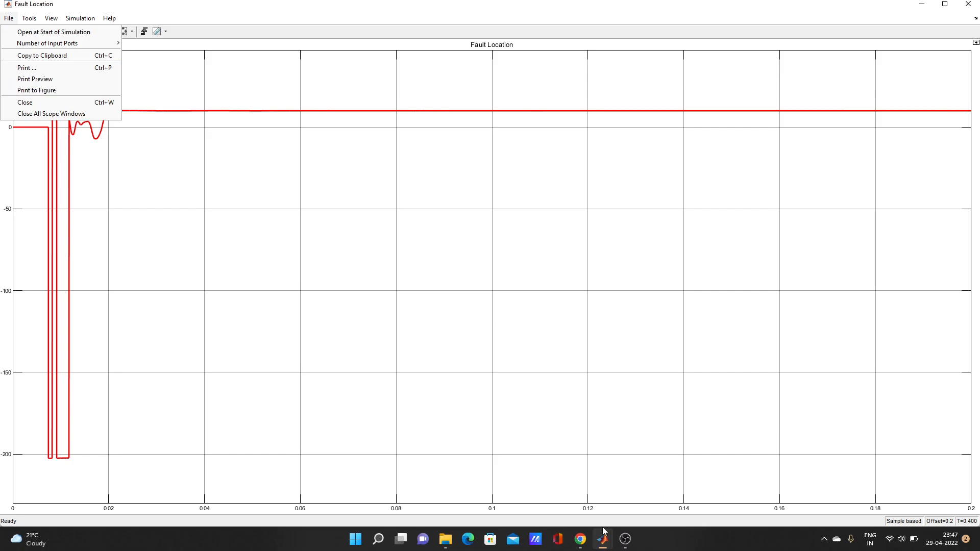
mouse_move(604, 539)
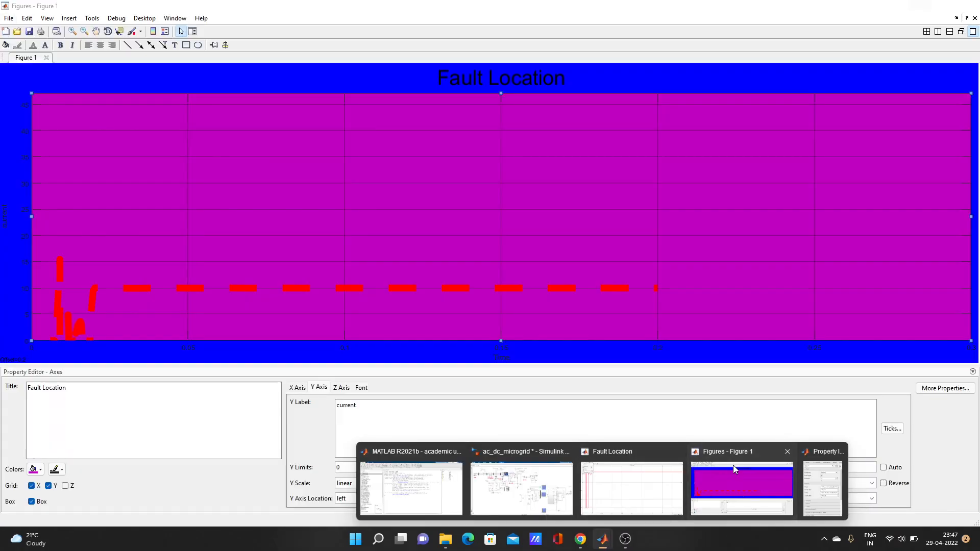
Step: Bring the Fault Location figure forward and dismiss its View menu without changes
click(733, 465)
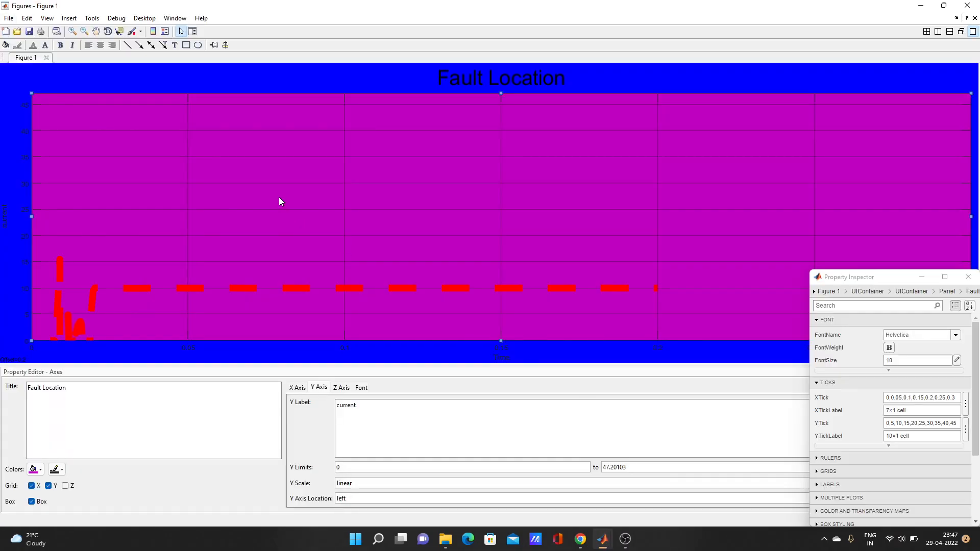
click(46, 18)
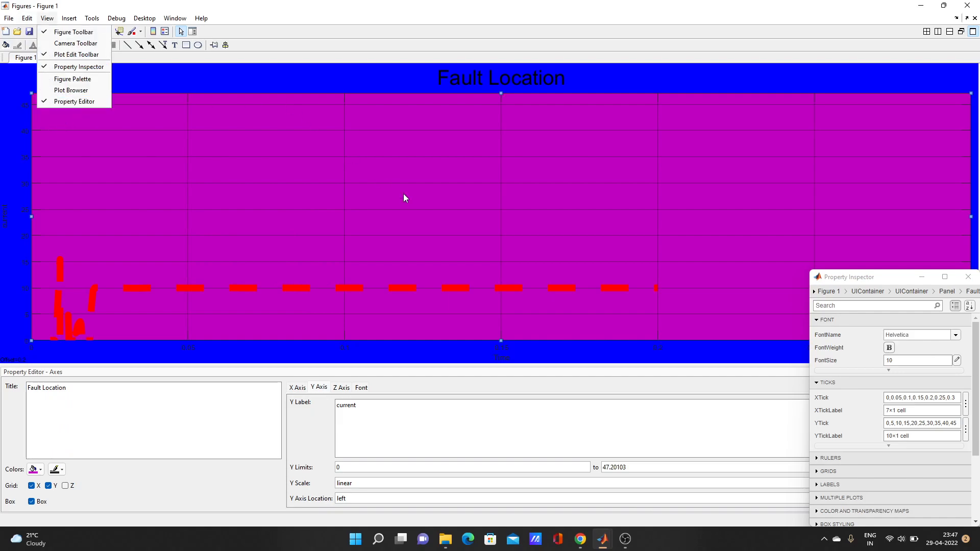
click(323, 386)
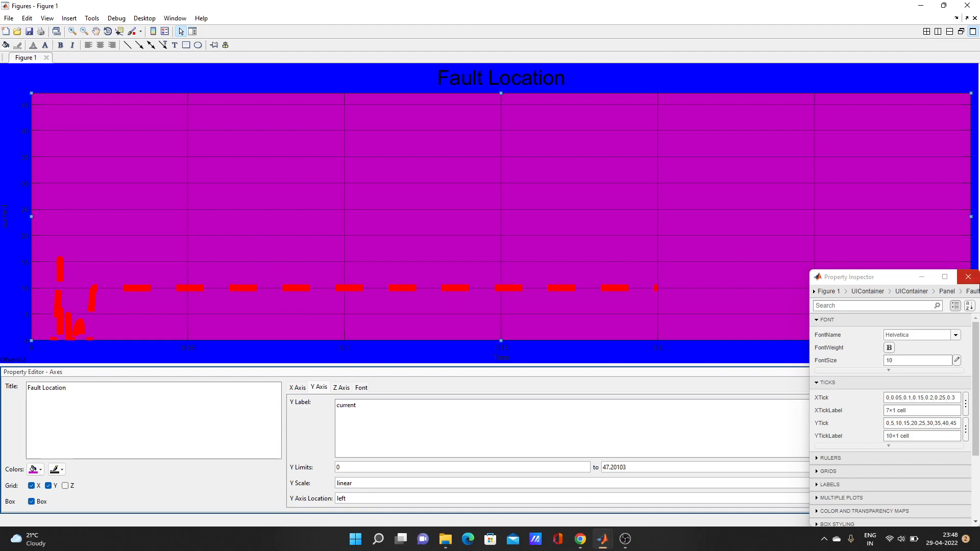
Step: Close the Property Inspector window and bring the OBS recorder to the front
click(968, 279)
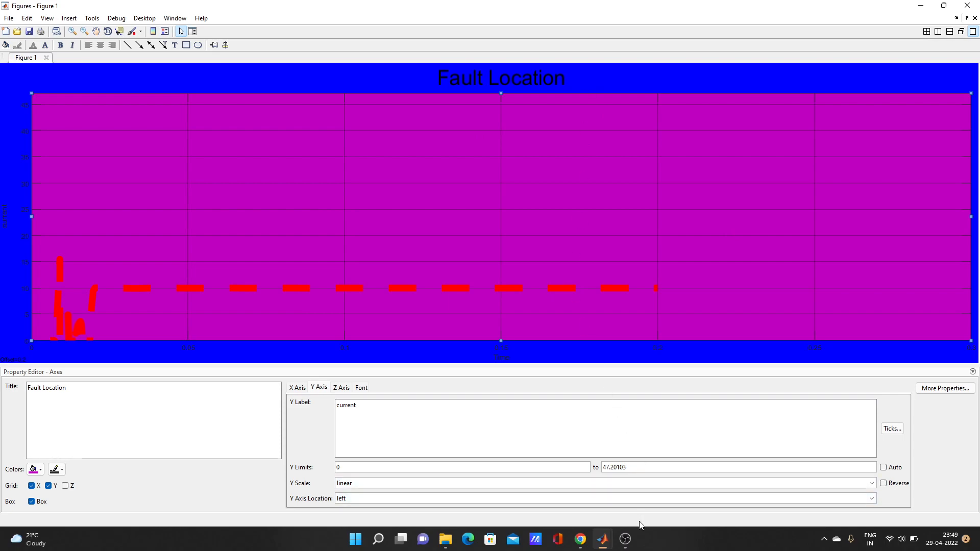
mouse_move(618, 542)
click(641, 486)
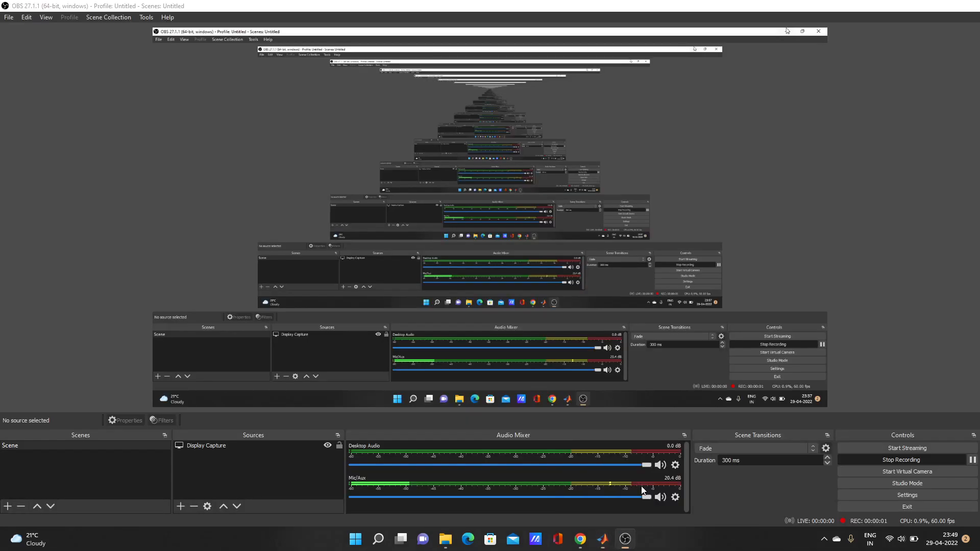